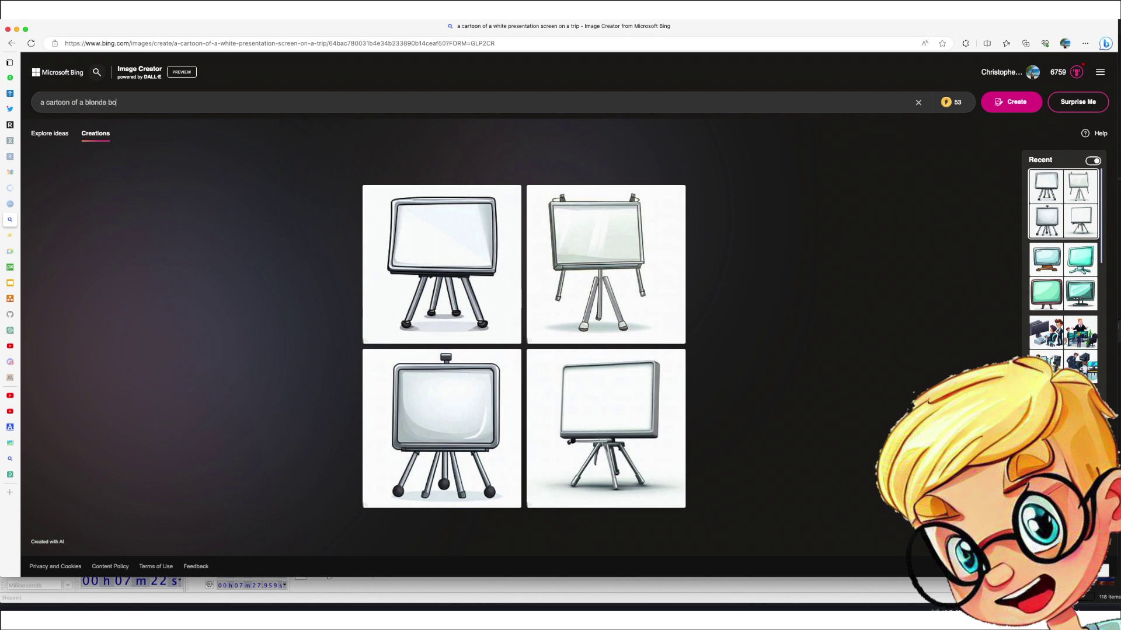
# - Generate images in Bing Image Creator from the prompt beginning "a cartoon of a blonde"
pyautogui.press('Return')
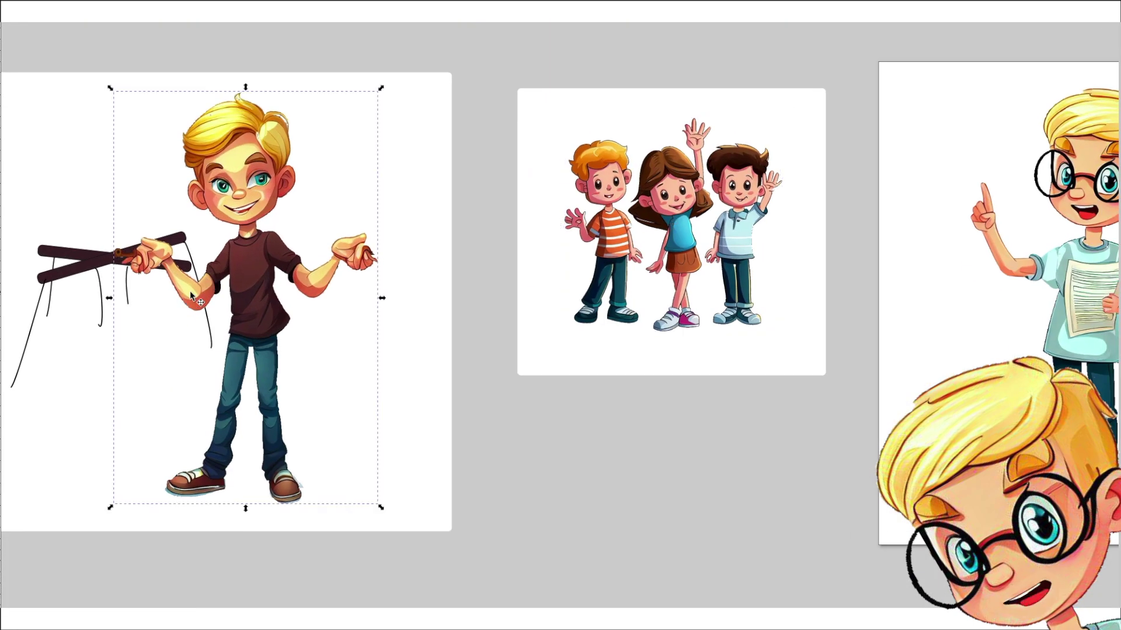
# - In the drawing, lift the marionette crossbar and move the boy's hand that holds it slightly outward
pyautogui.moveTo(97, 257); pyautogui.dragTo(98, 186)
pyautogui.moveTo(151, 260); pyautogui.dragTo(130, 260)
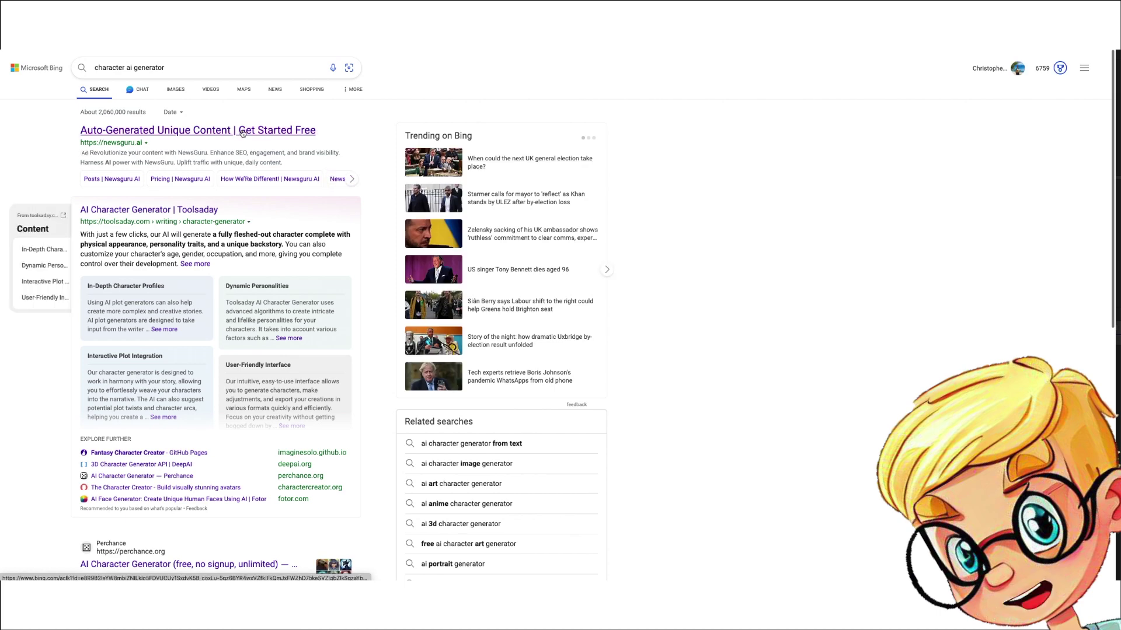
# - Browse the search results for "character ai generator", including the newsguru.ai site and its pricing, and go on to the second results page
pyautogui.scroll(-4, 146, 275)
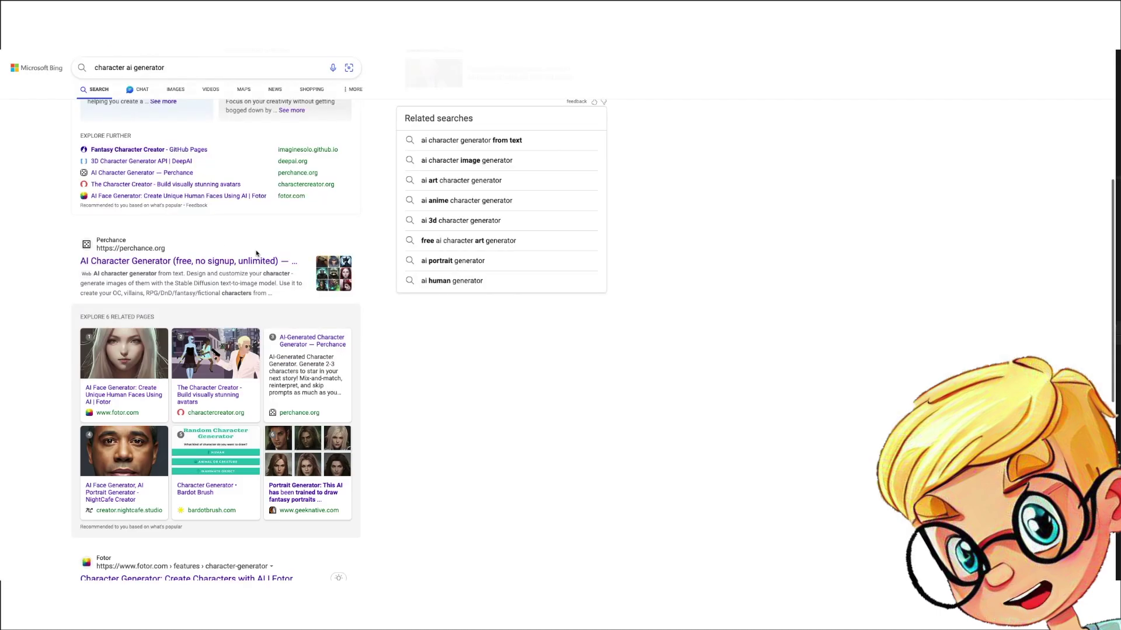
pyautogui.scroll(-4, 232, 199)
pyautogui.click(231, 195)
pyautogui.scroll(-10, 223, 217)
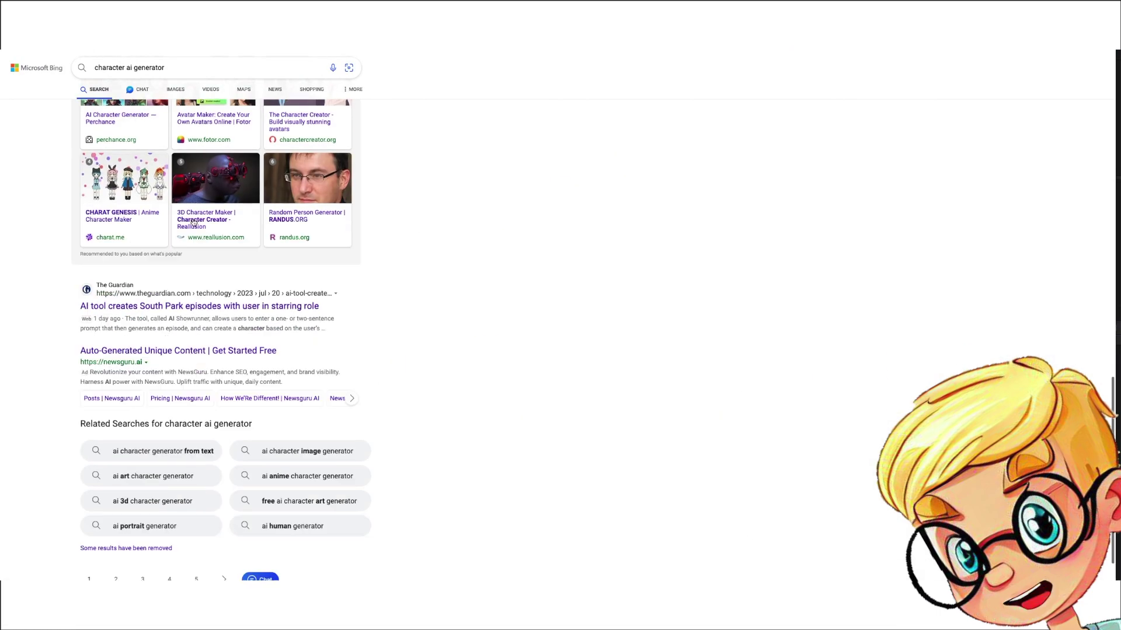
pyautogui.click(195, 350)
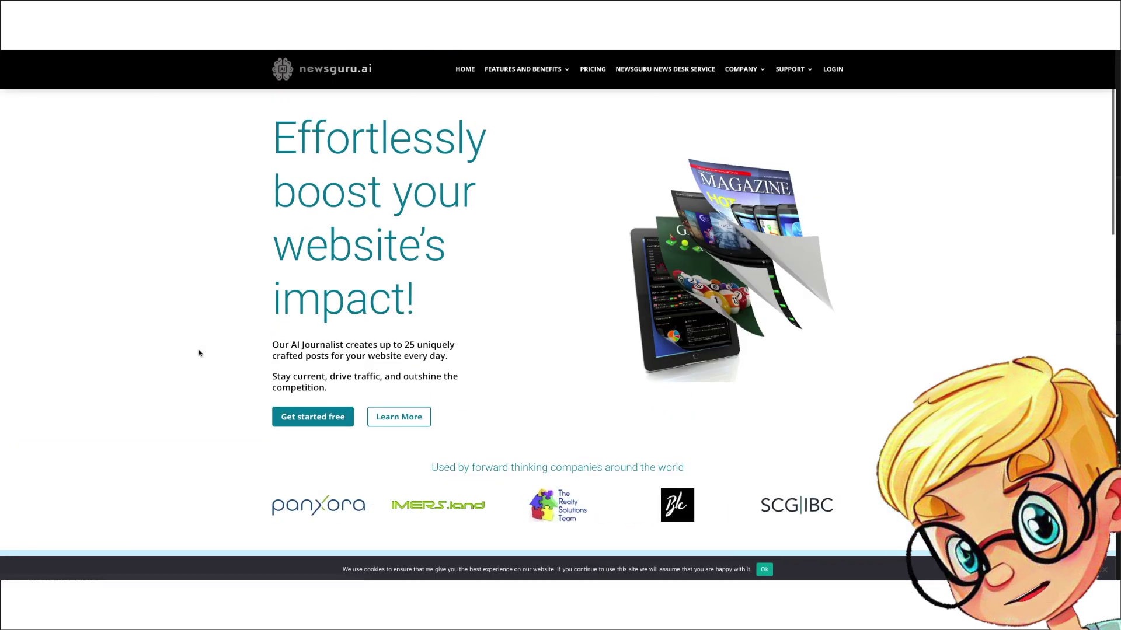
pyautogui.click(592, 70)
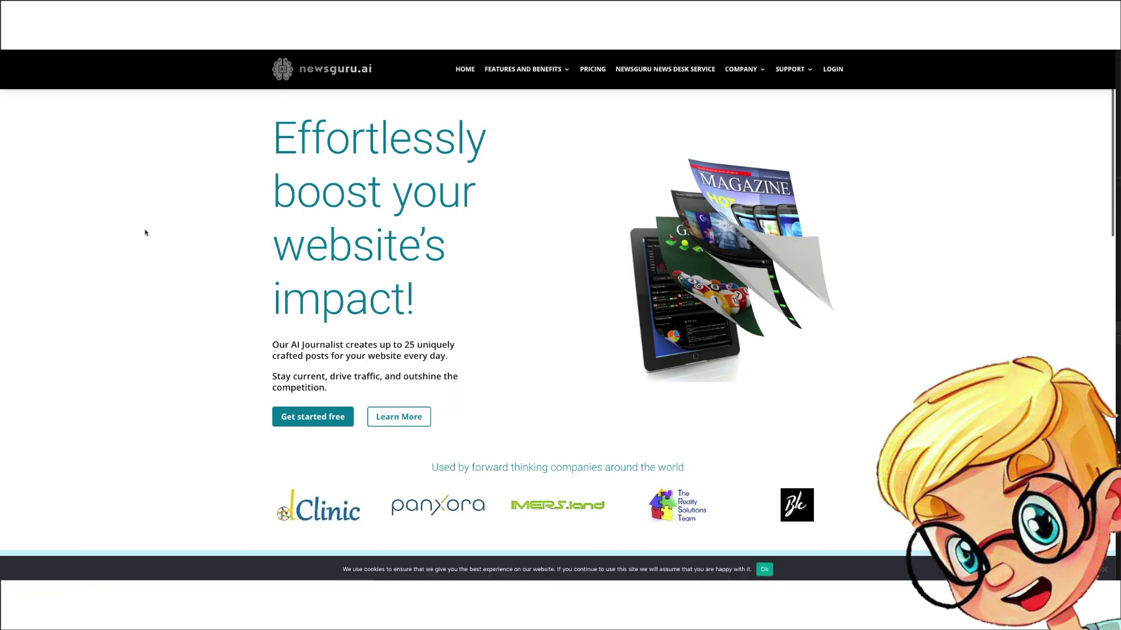
pyautogui.scroll(-4, 145, 232)
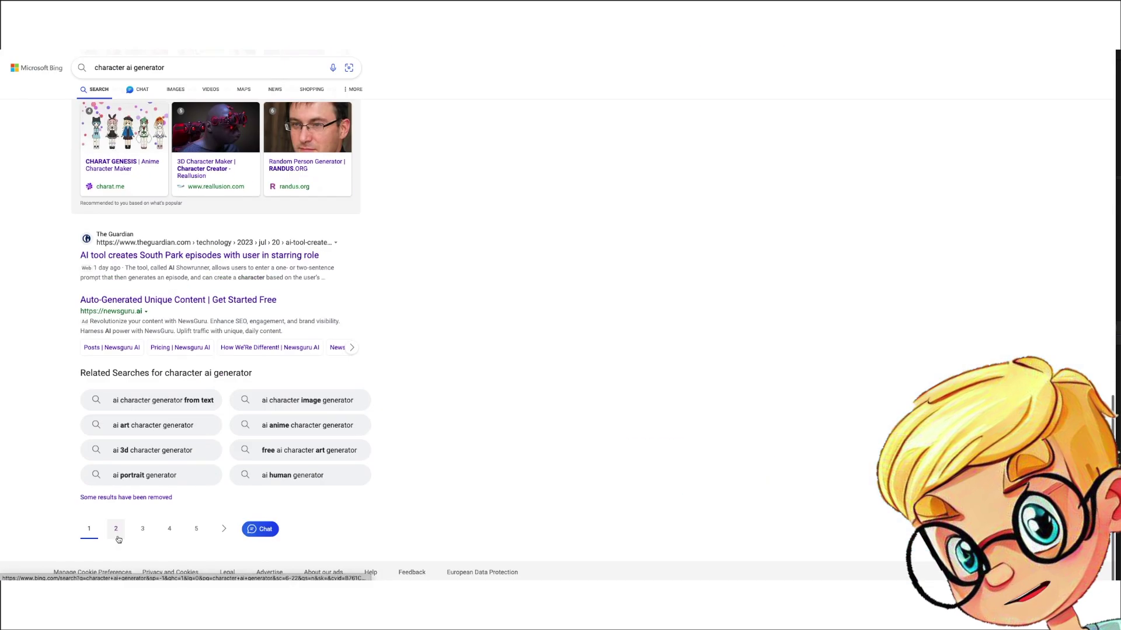
pyautogui.click(115, 530)
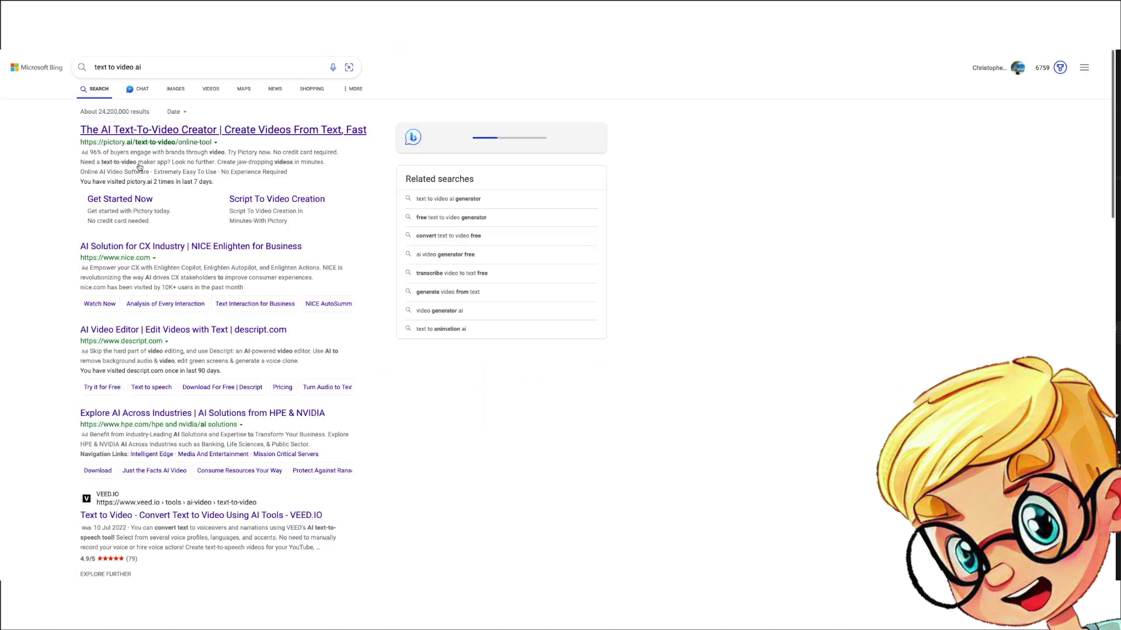
# - Review the "text to video ai" results and VEED.IO's text-to-video page, accepting its cookies and opening its pricing
pyautogui.scroll(-5, 234, 327)
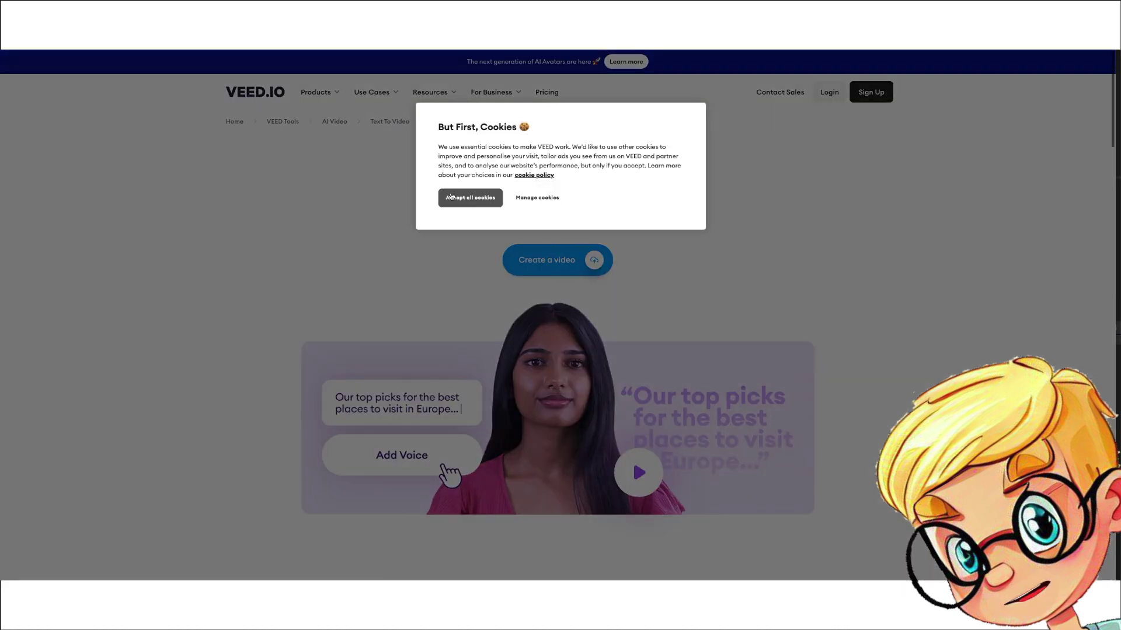
pyautogui.click(450, 197)
pyautogui.scroll(-15, 243, 218)
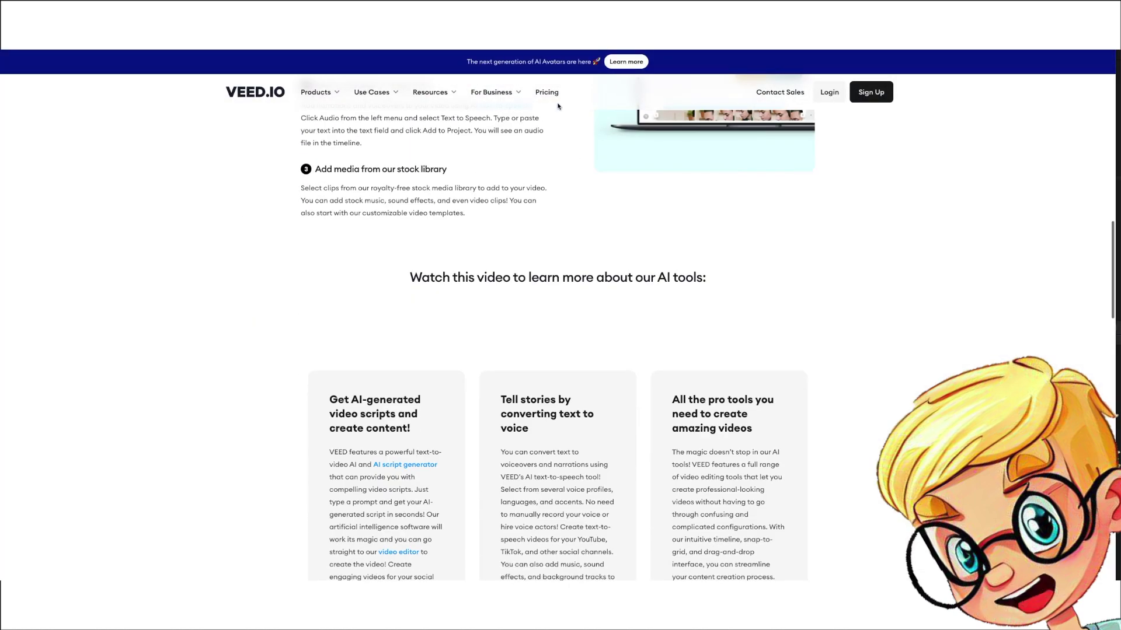
pyautogui.click(548, 92)
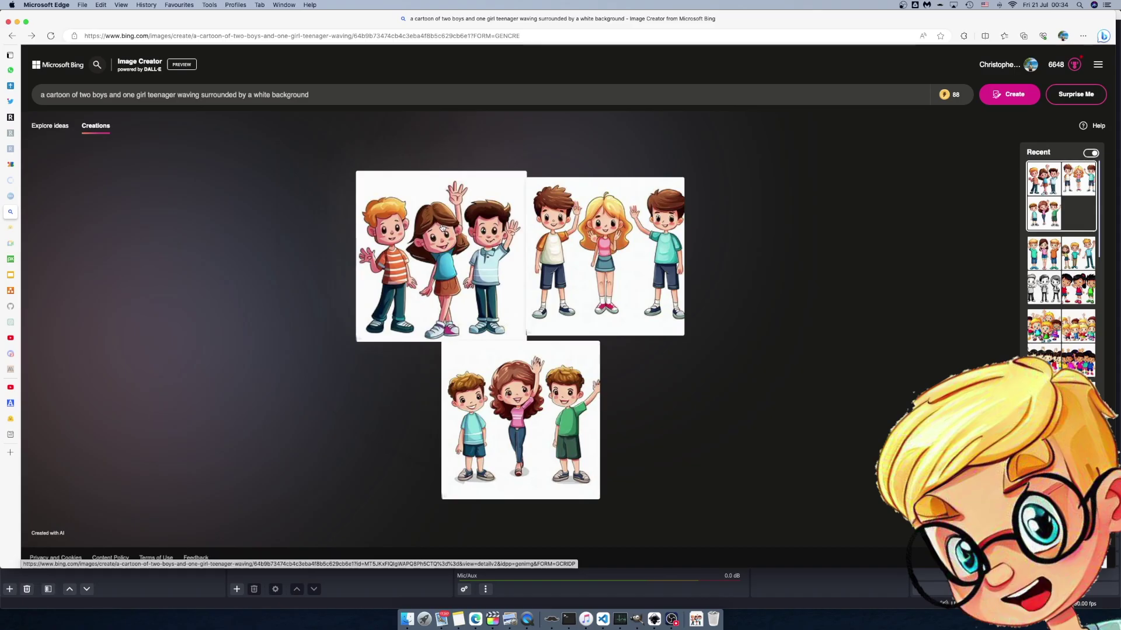
# - Switch to GIMP, invert the selection so the three waving children are selected, and cut them to the clipboard
pyautogui.click(638, 619)
pyautogui.click(91, 5)
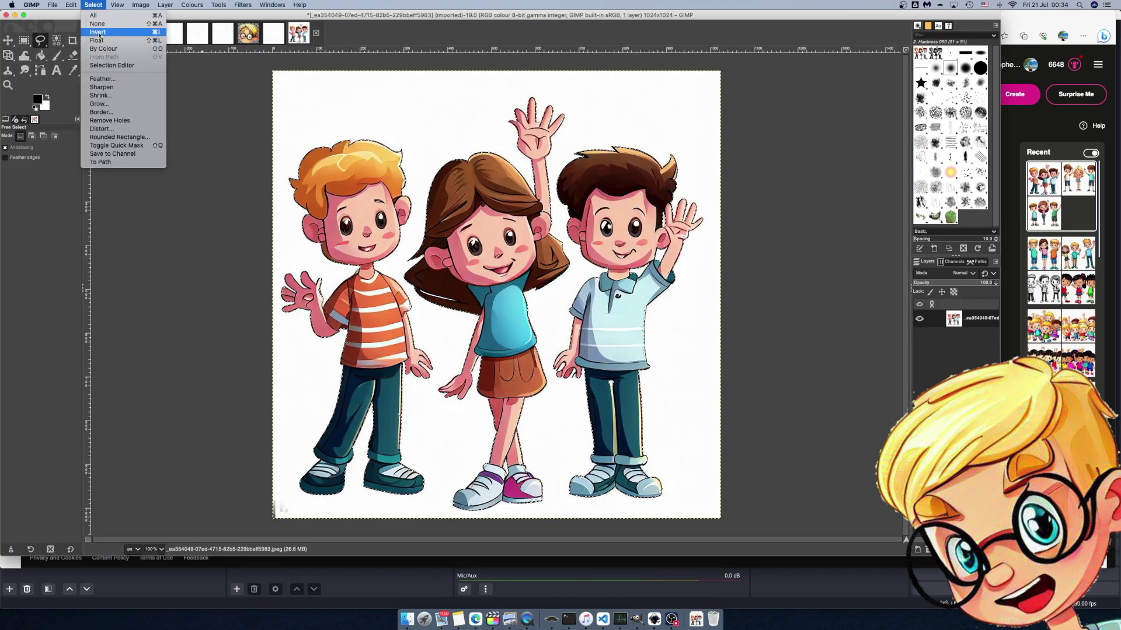
pyautogui.click(366, 105)
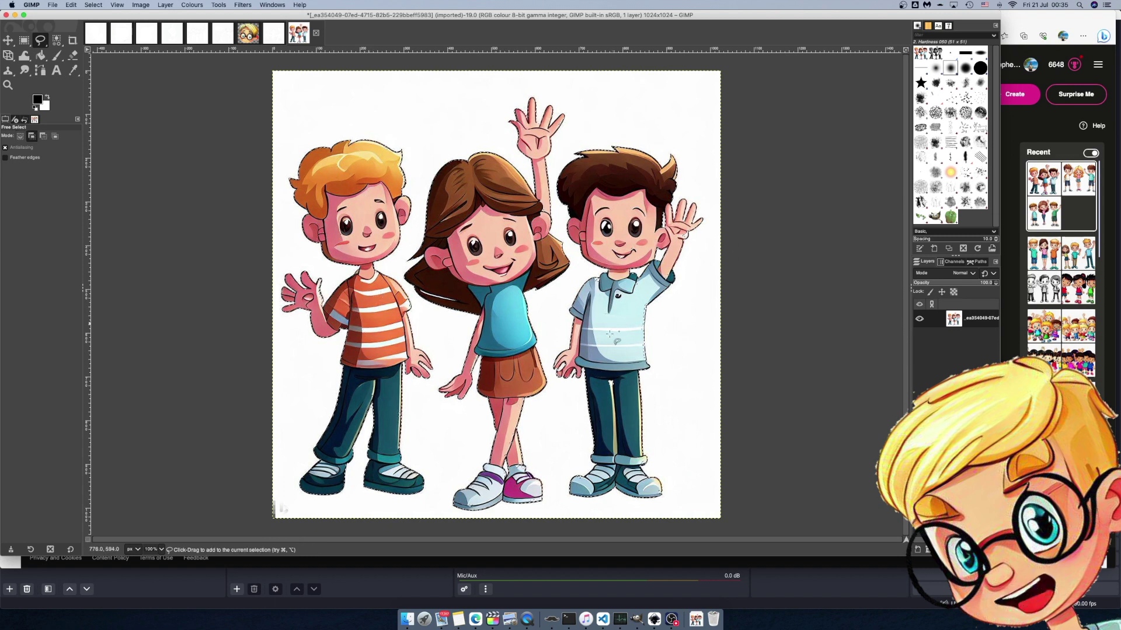
pyautogui.click(70, 5)
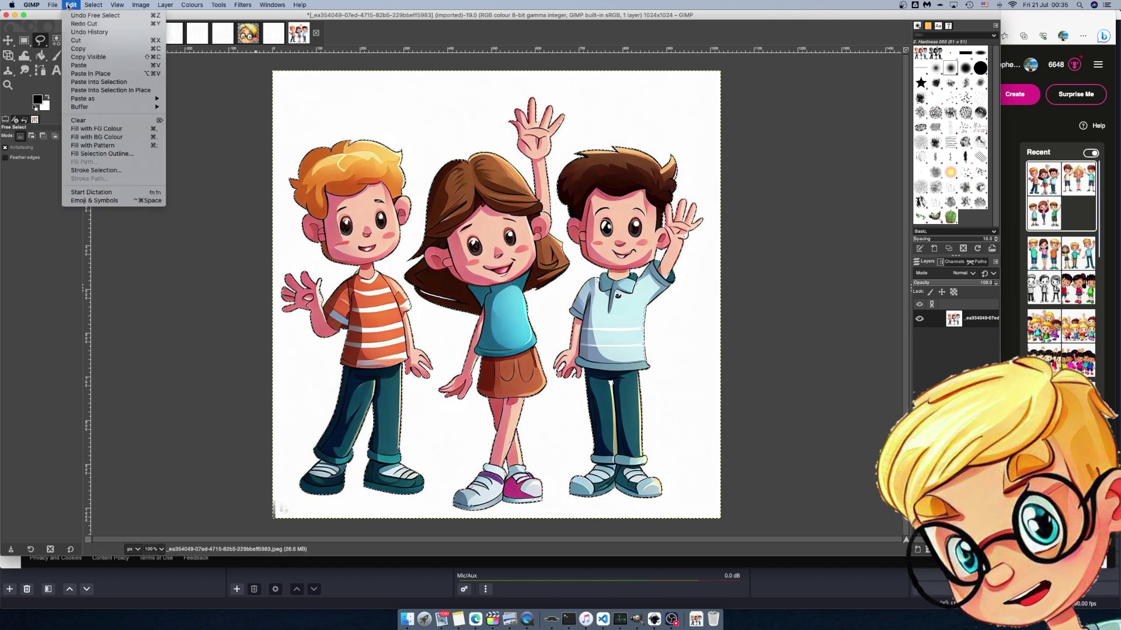
pyautogui.click(84, 40)
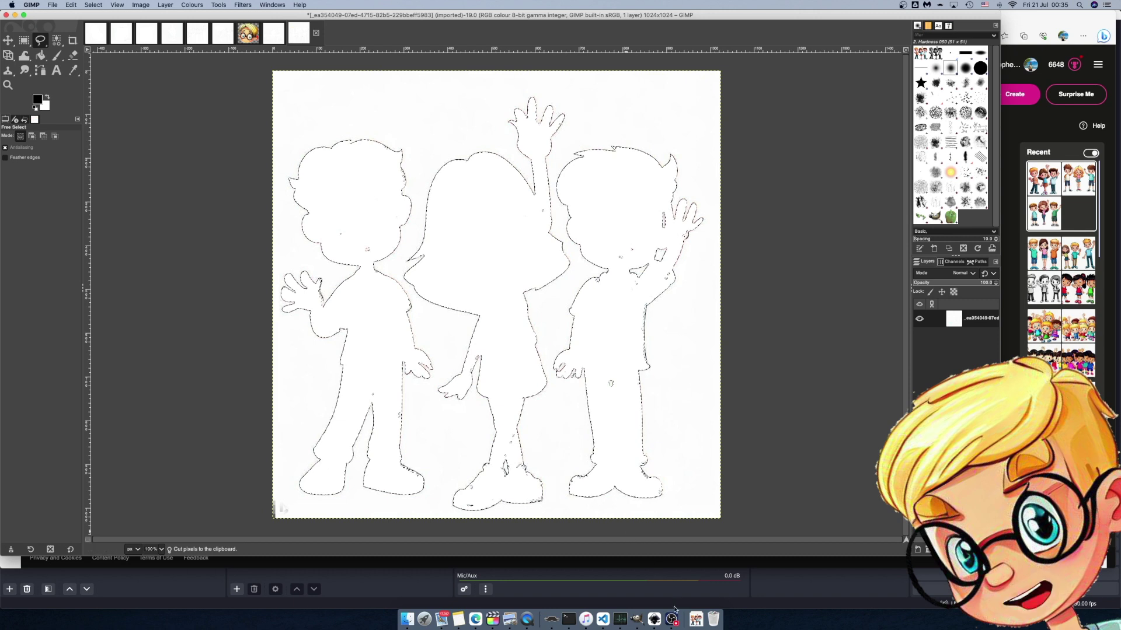
# - Switch to Inkscape, paste the cut-out children and position the image beside the page, below the classroom table scene
pyautogui.click(655, 621)
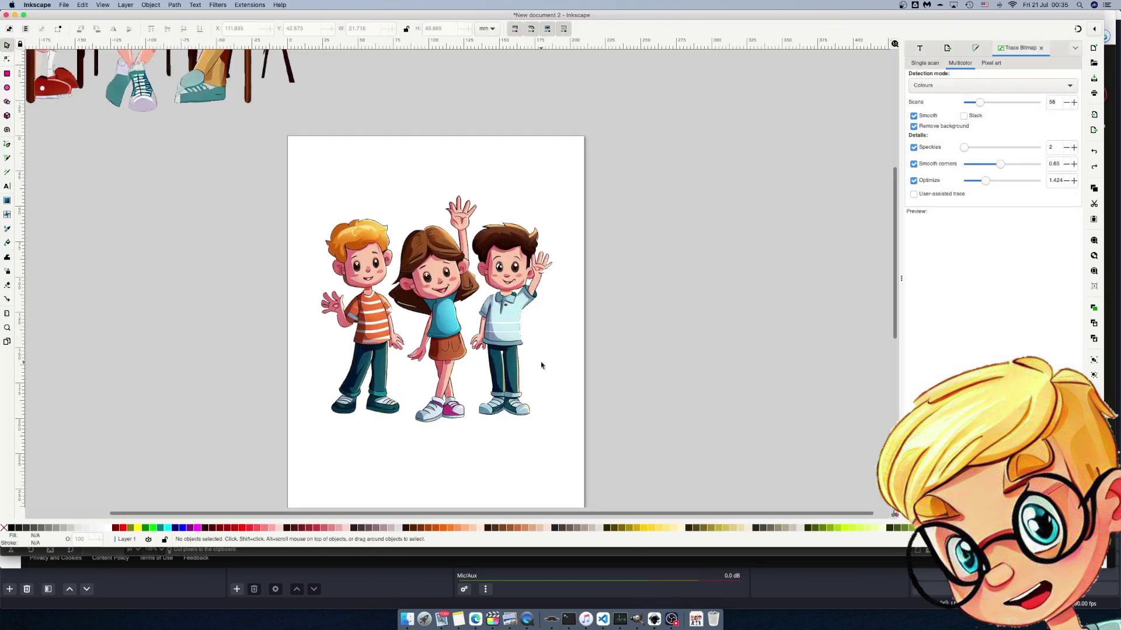
pyautogui.scroll(-1, 541, 368)
pyautogui.scroll(-2, 541, 368)
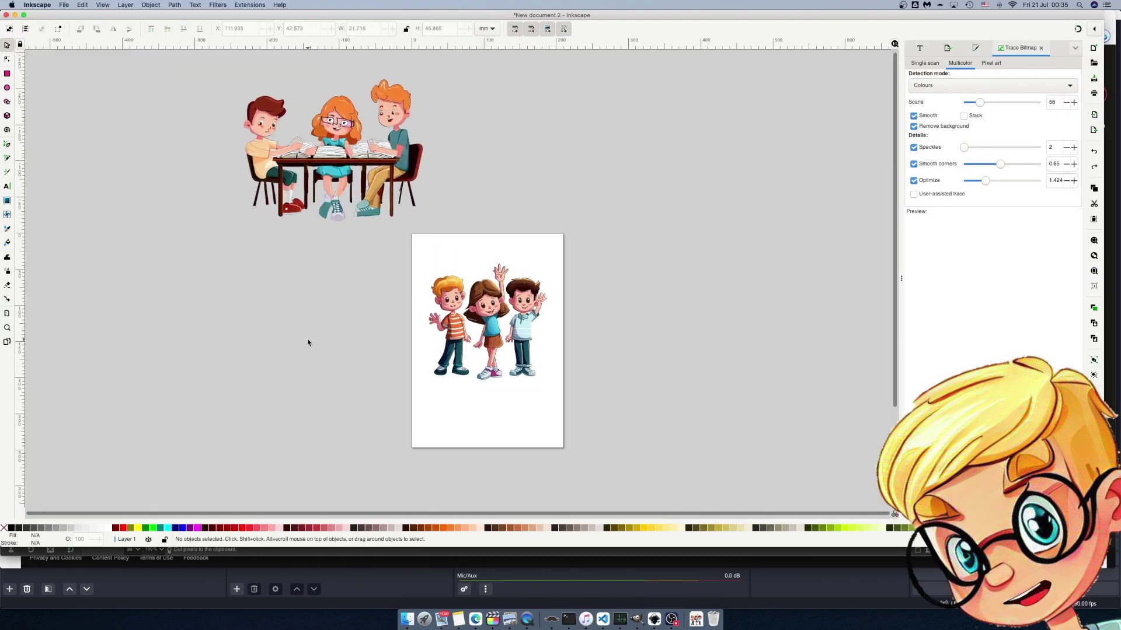
pyautogui.press('super+v')
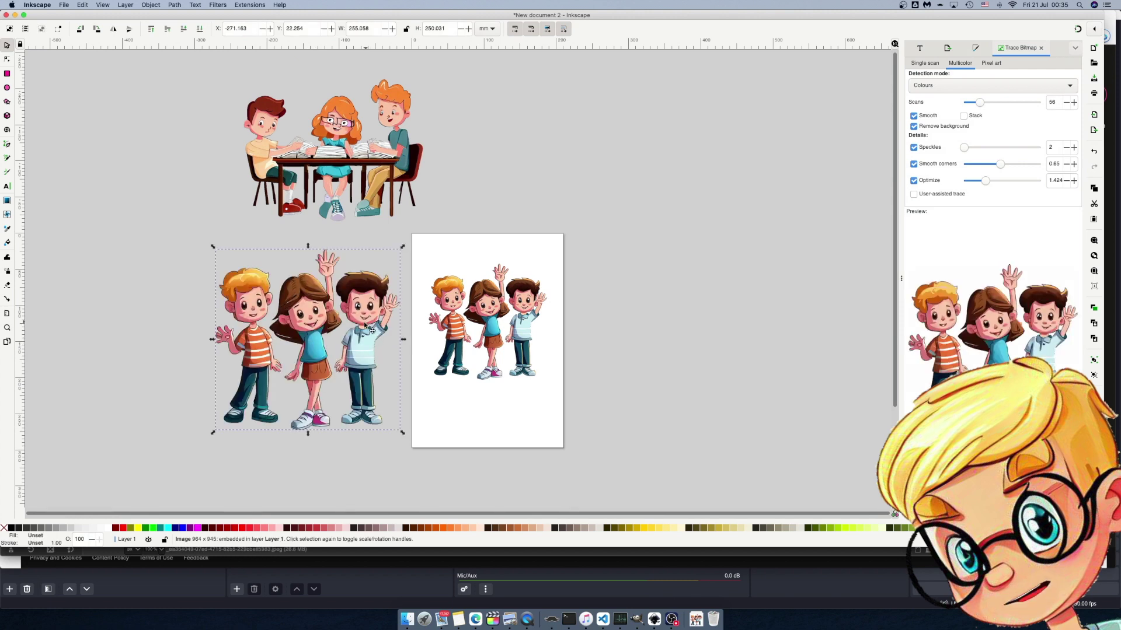
pyautogui.moveTo(364, 326); pyautogui.dragTo(319, 330)
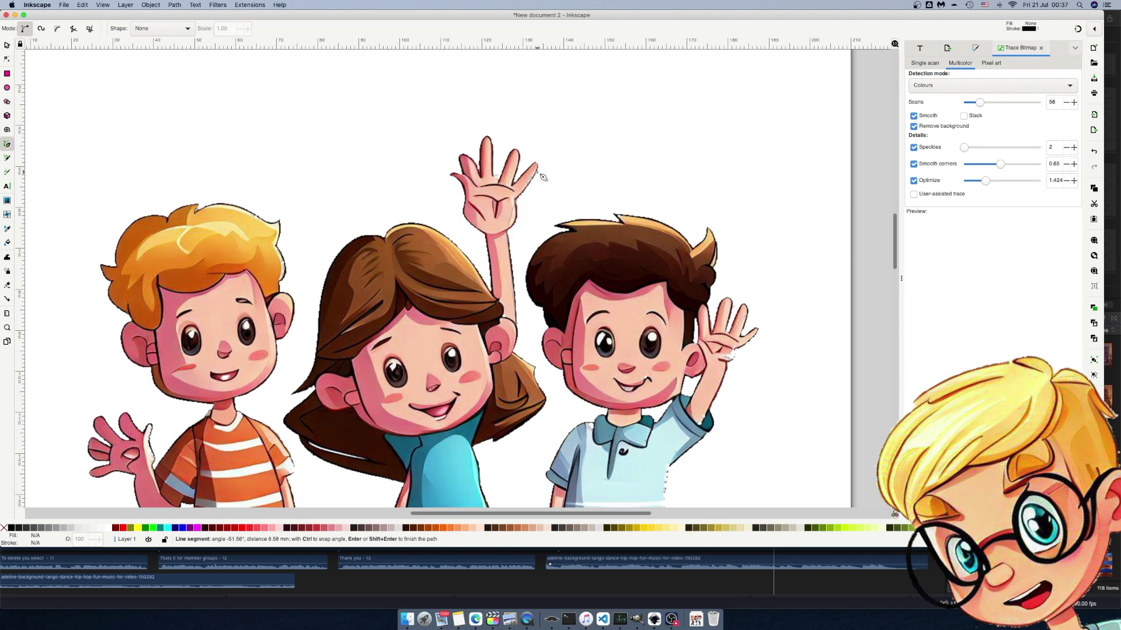
# - Trace a closed outline around the girl's raised hand and forearm with the Pen tool
pyautogui.click(518, 159)
pyautogui.click(496, 176)
pyautogui.click(492, 145)
pyautogui.click(481, 144)
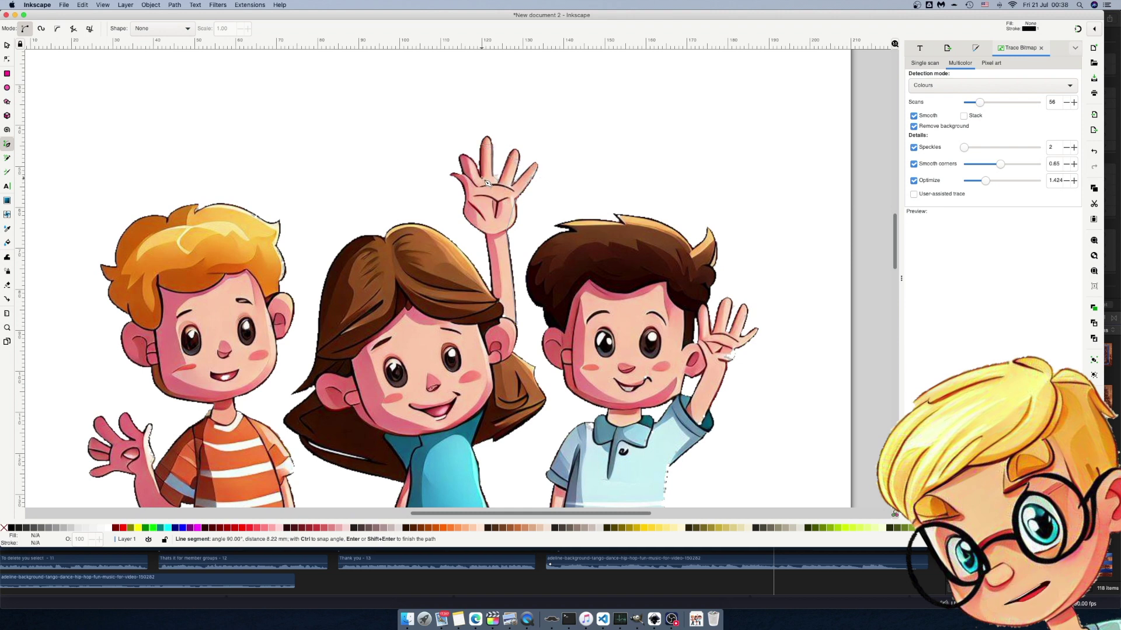
pyautogui.click(515, 323)
# - Adjust the nodes of the girl's arm outline and add one at her hair so the path follows the hand and forearm
pyautogui.scroll(2, 522, 251)
pyautogui.press('n')
pyautogui.moveTo(498, 168); pyautogui.dragTo(510, 167)
pyautogui.moveTo(446, 273); pyautogui.dragTo(449, 273)
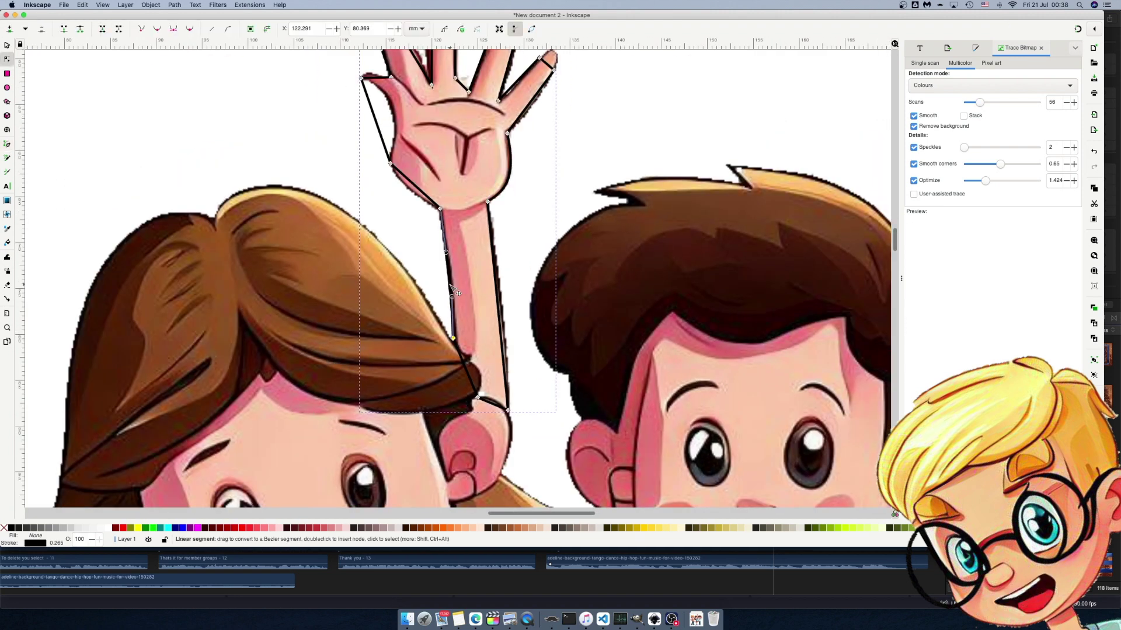
pyautogui.doubleClick(471, 365)
pyautogui.moveTo(490, 388); pyautogui.dragTo(475, 364)
# - Clip the children image with the girl's arm outline, then test the cut-out arm by moving it away and undoing the move
pyautogui.scroll(-5, 482, 372)
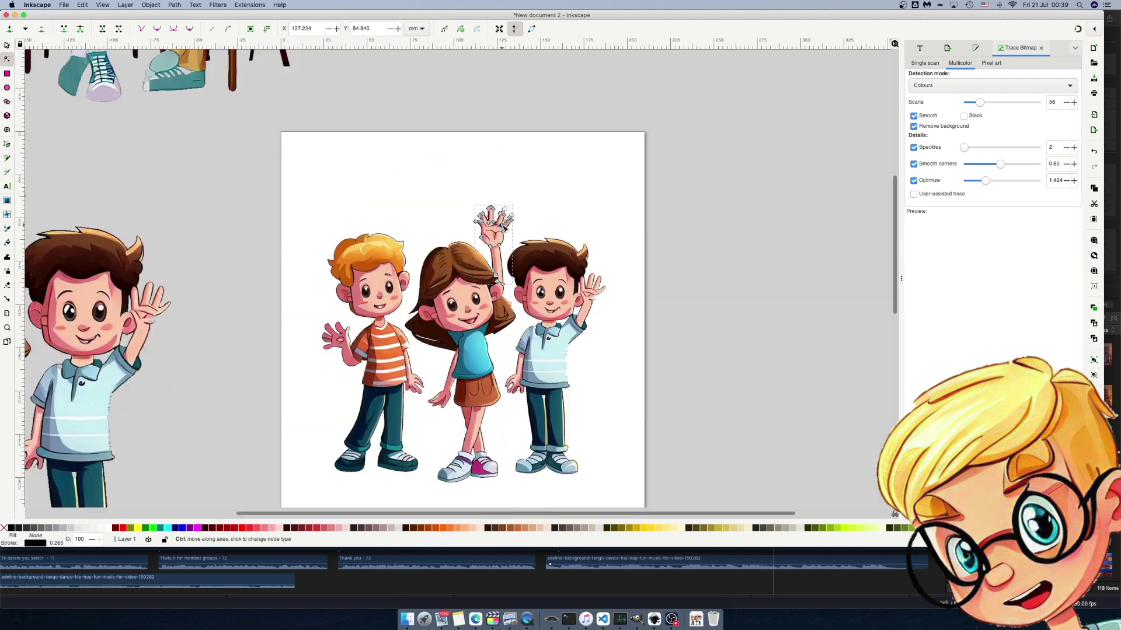
pyautogui.scroll(2, 503, 225)
pyautogui.press('s')
pyautogui.click(425, 303)
pyautogui.keyDown('shift'); pyautogui.click(496, 255); pyautogui.keyUp('shift')
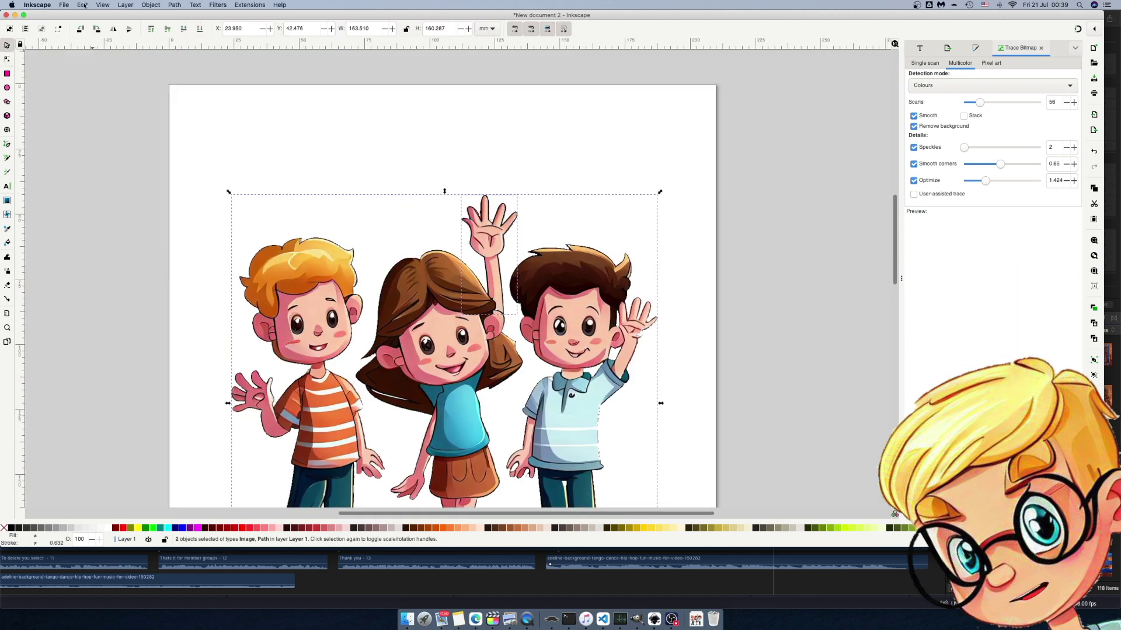
pyautogui.click(150, 4)
pyautogui.moveTo(175, 100)
pyautogui.click(283, 100)
pyautogui.moveTo(487, 242); pyautogui.dragTo(662, 178)
pyautogui.press('super+z')
# - Trace a closed Pen tool outline around the raised hand, arm and sleeve of the boy in the light blue shirt
pyautogui.scroll(-3, 611, 175)
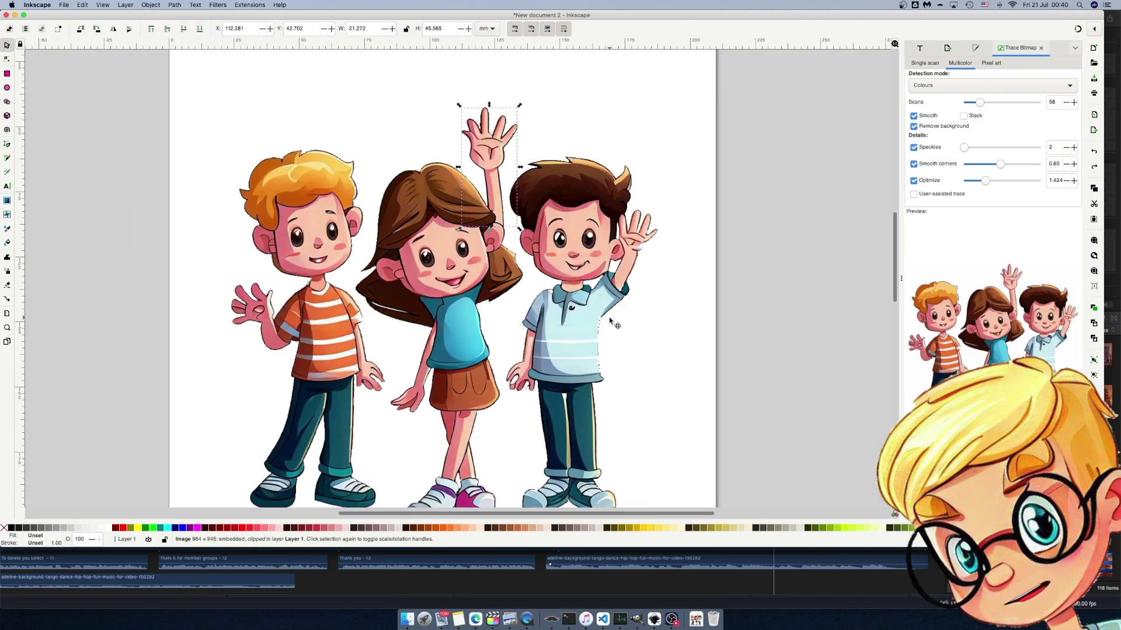
pyautogui.scroll(2, 613, 324)
pyautogui.click(7, 145)
pyautogui.click(572, 259)
pyautogui.click(589, 317)
pyautogui.click(644, 272)
pyautogui.click(642, 242)
pyautogui.click(678, 161)
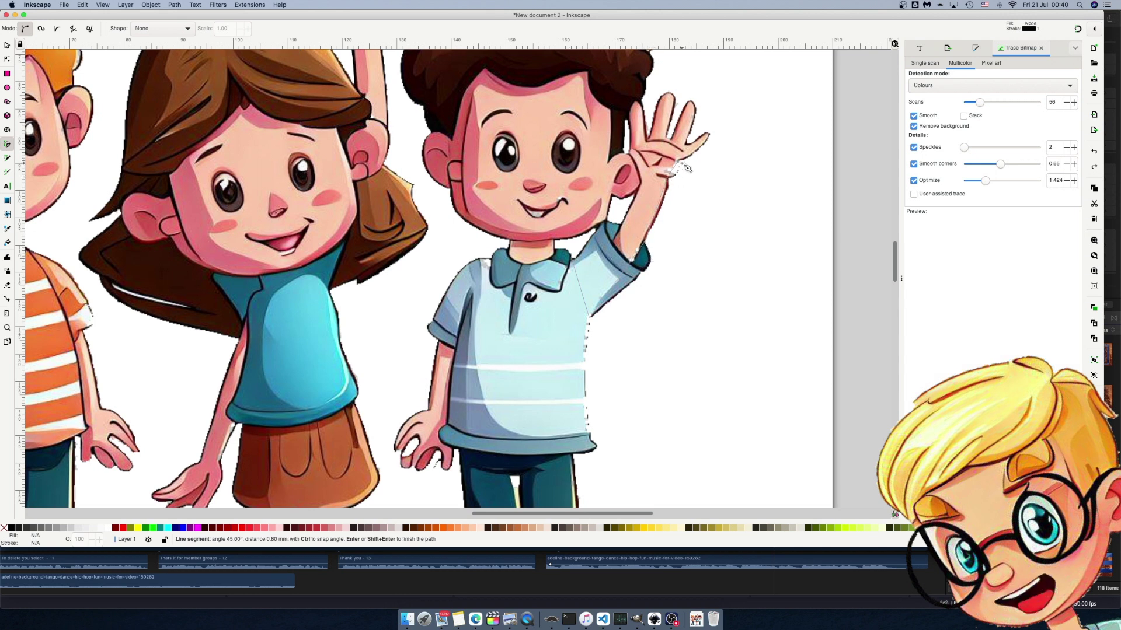
pyautogui.click(632, 120)
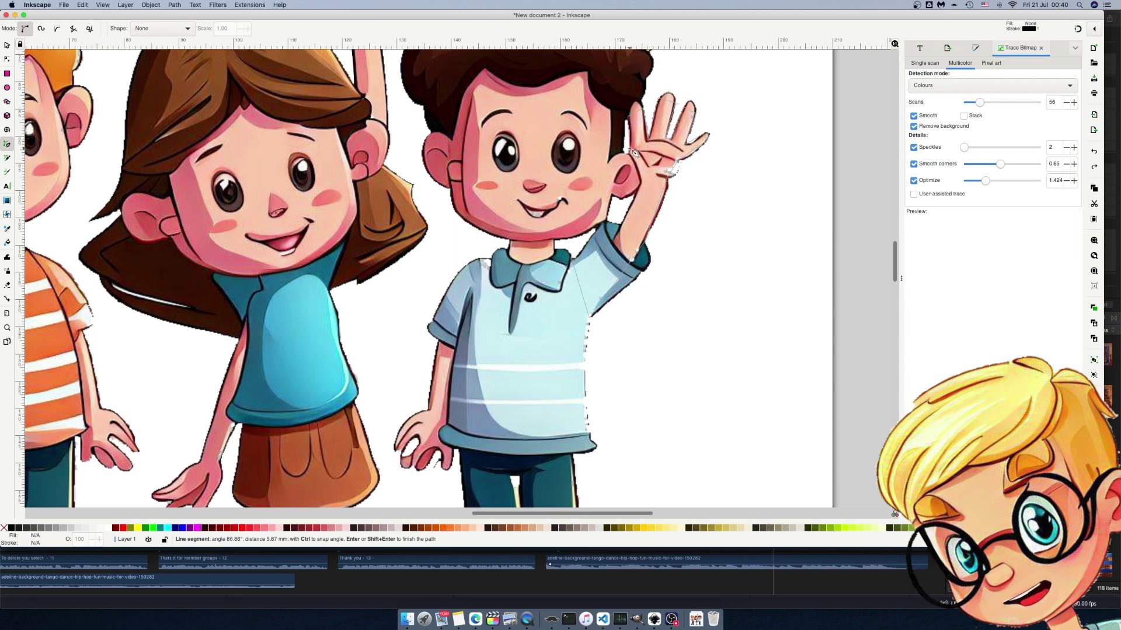
pyautogui.click(622, 224)
pyautogui.click(607, 220)
pyautogui.click(600, 223)
pyautogui.click(572, 258)
# - Refine the nodes of the blue-shirted boy's arm outline and curve its shoulder edge inward over the shirt
pyautogui.press('n')
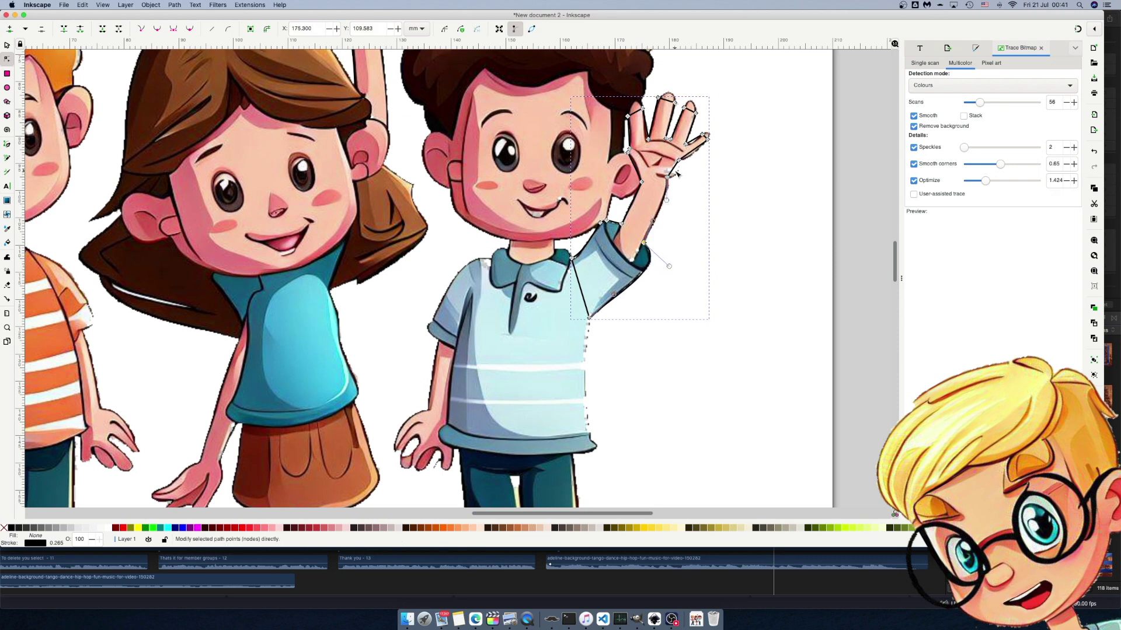
pyautogui.scroll(2, 703, 93)
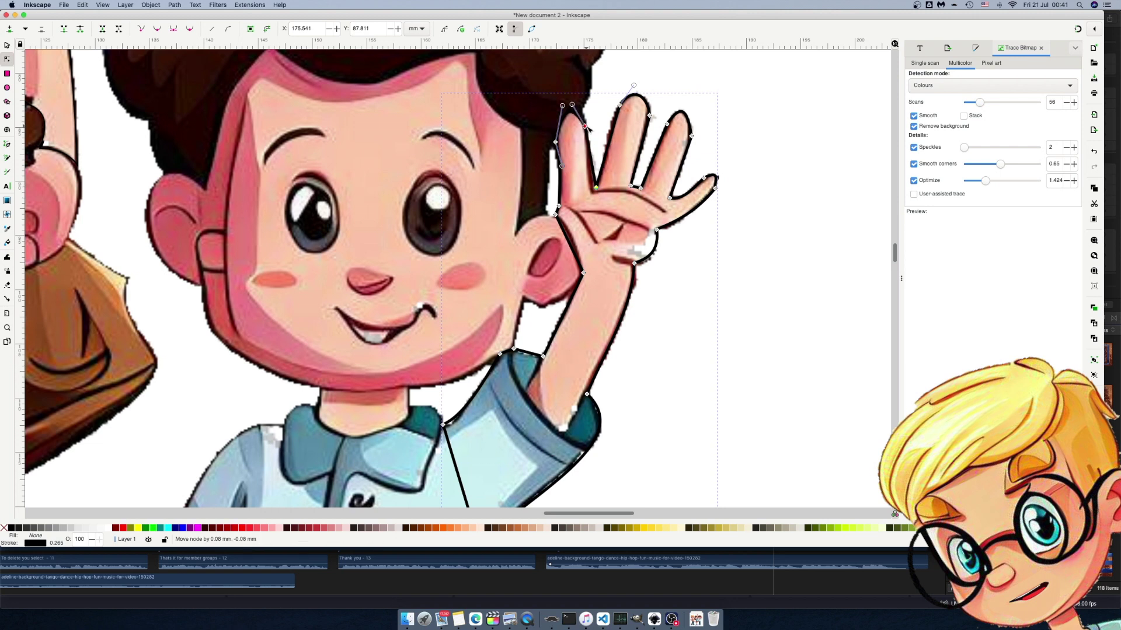
pyautogui.scroll(-5, 467, 273)
pyautogui.click(467, 272)
pyautogui.moveTo(467, 272); pyautogui.dragTo(422, 275)
# - Select the children image together with the blue-shirted boy's arm outline and set the outline as its clip
pyautogui.scroll(-3, 444, 274)
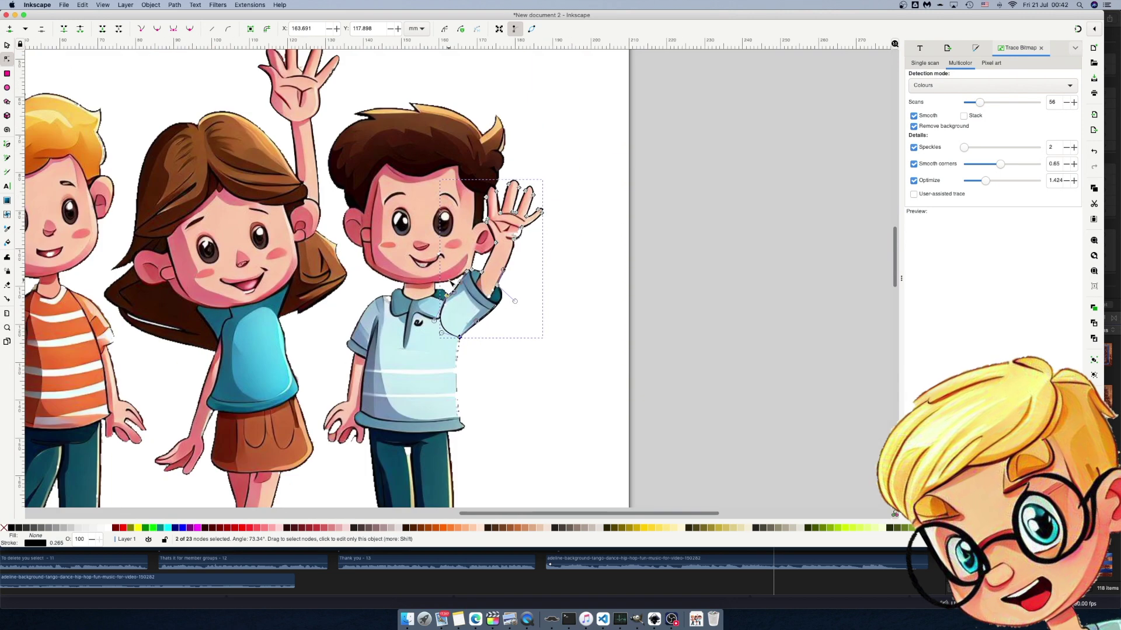
pyautogui.press('s')
pyautogui.keyDown('shift'); pyautogui.click(465, 211); pyautogui.keyUp('shift')
pyautogui.click(82, 5)
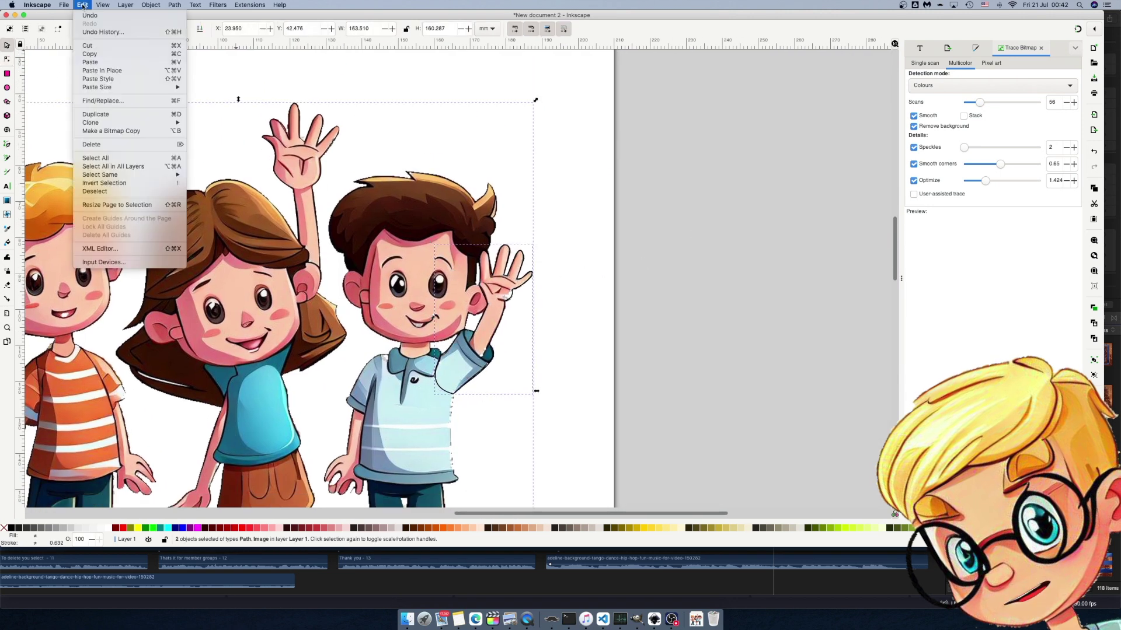
pyautogui.moveTo(151, 5)
pyautogui.moveTo(146, 101)
pyautogui.click(280, 101)
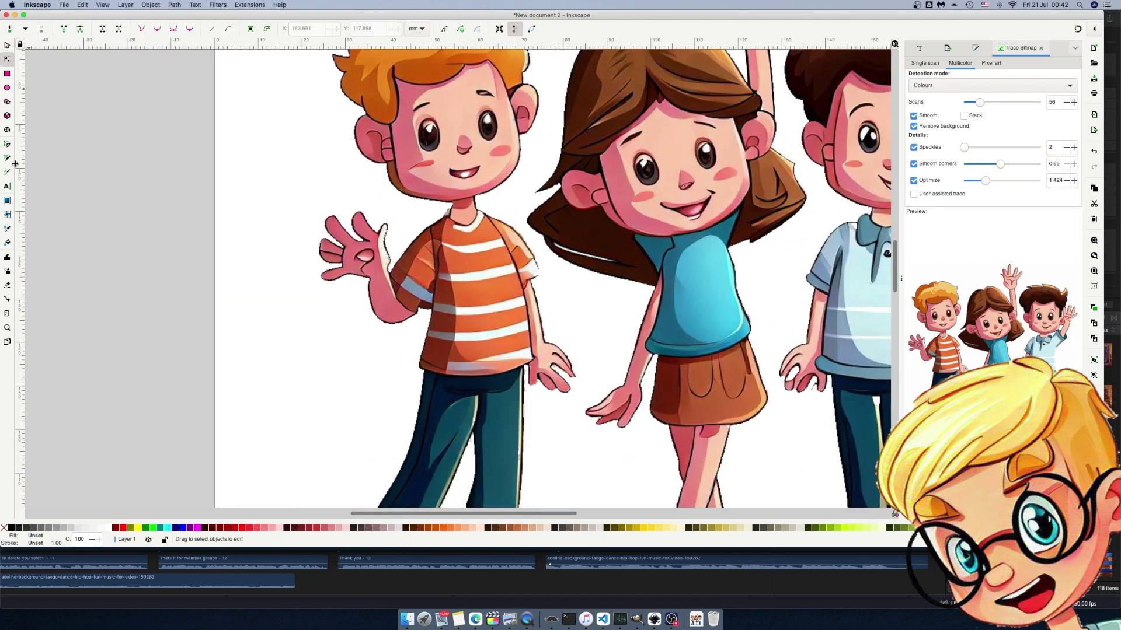
# - Trace a Pen tool outline around the waving hand, arm and sleeve of the boy in the orange striped shirt
pyautogui.press('b')
pyautogui.scroll(2, 424, 227)
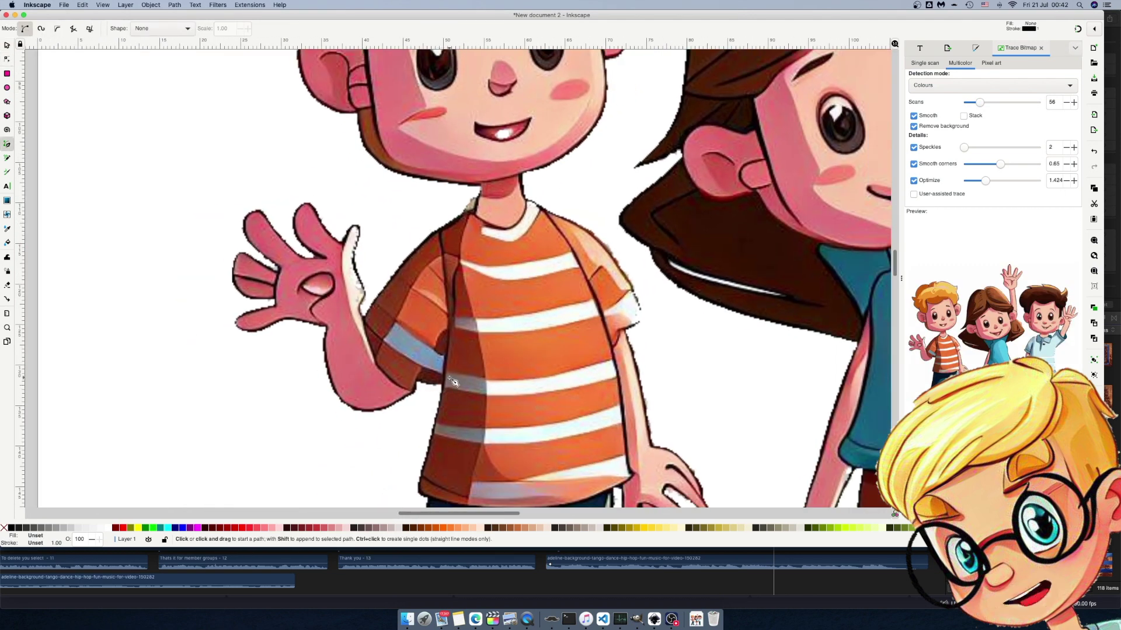
pyautogui.click(447, 389)
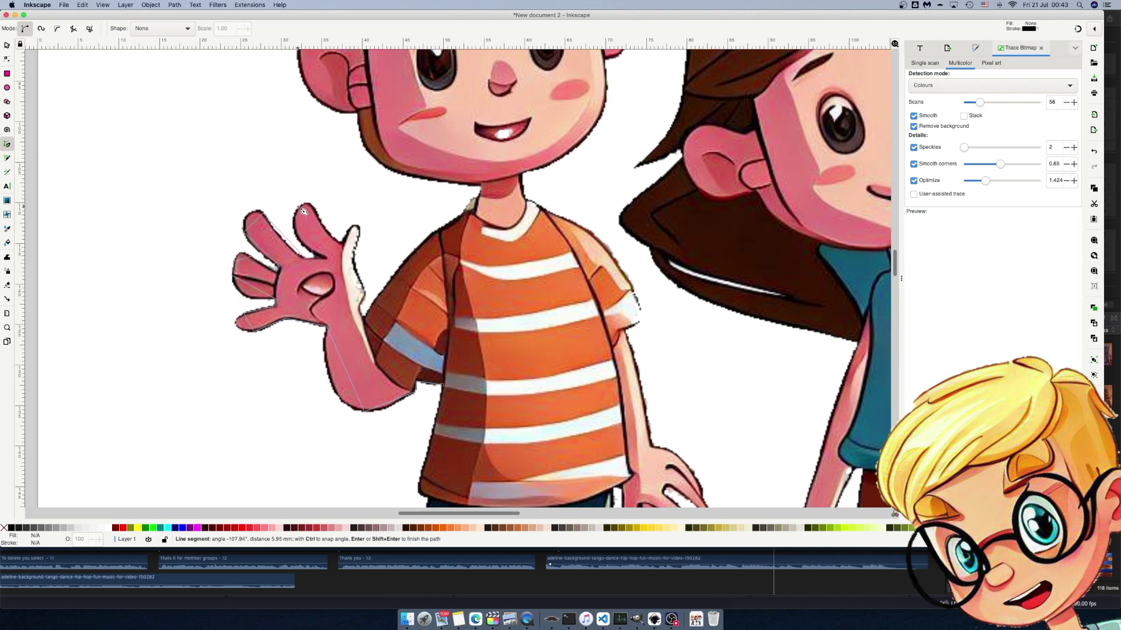
pyautogui.click(472, 214)
pyautogui.press('Return')
# - Curve the segments of the orange-striped boy's arm outline to follow the fingertips, thumb and wrist edge
pyautogui.press('n')
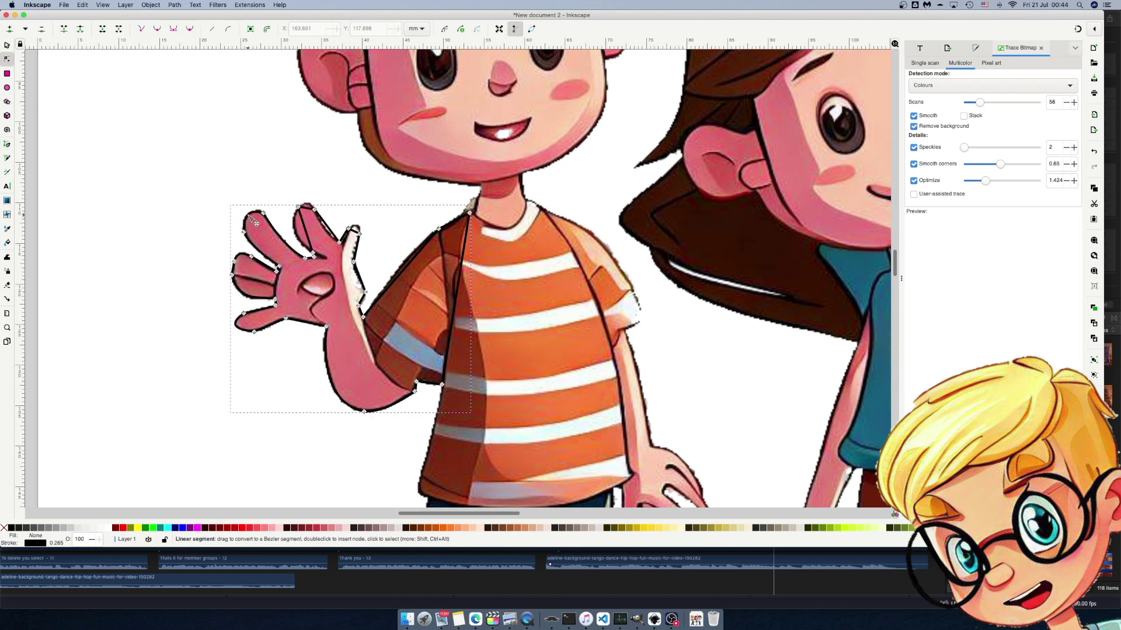
pyautogui.moveTo(306, 230); pyautogui.dragTo(307, 204)
pyautogui.moveTo(327, 226); pyautogui.dragTo(324, 232)
pyautogui.moveTo(354, 230); pyautogui.dragTo(358, 226)
pyautogui.moveTo(360, 297); pyautogui.dragTo(359, 294)
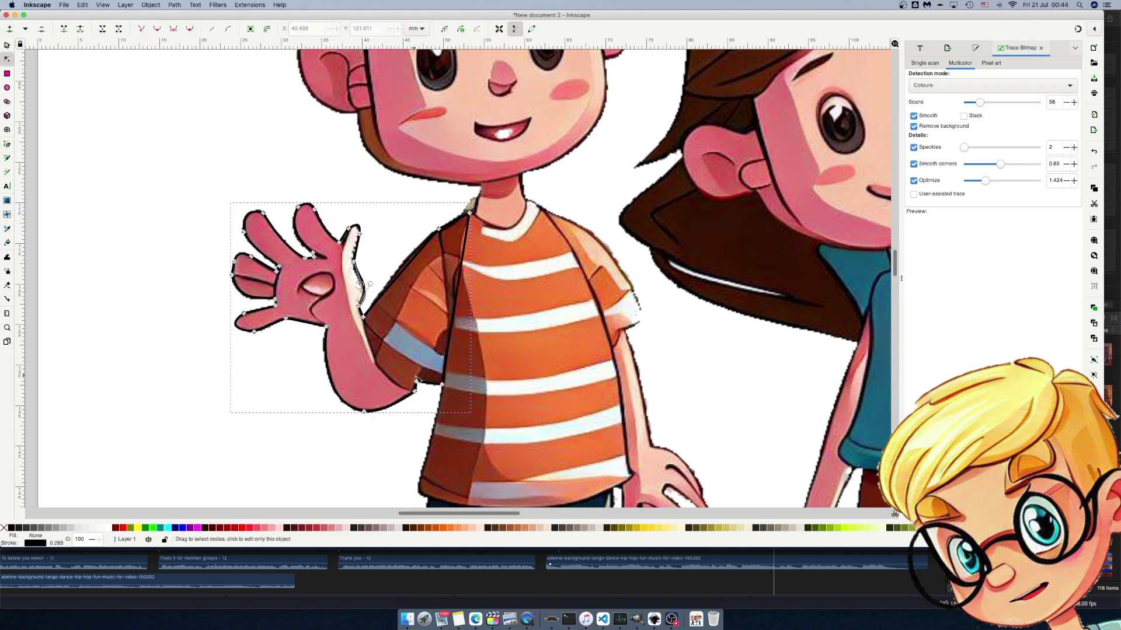
# - Delete the neck-side shoulder node of the striped boy's arm outline and bend the upper sleeve edge to follow the shirt
pyautogui.click(471, 214)
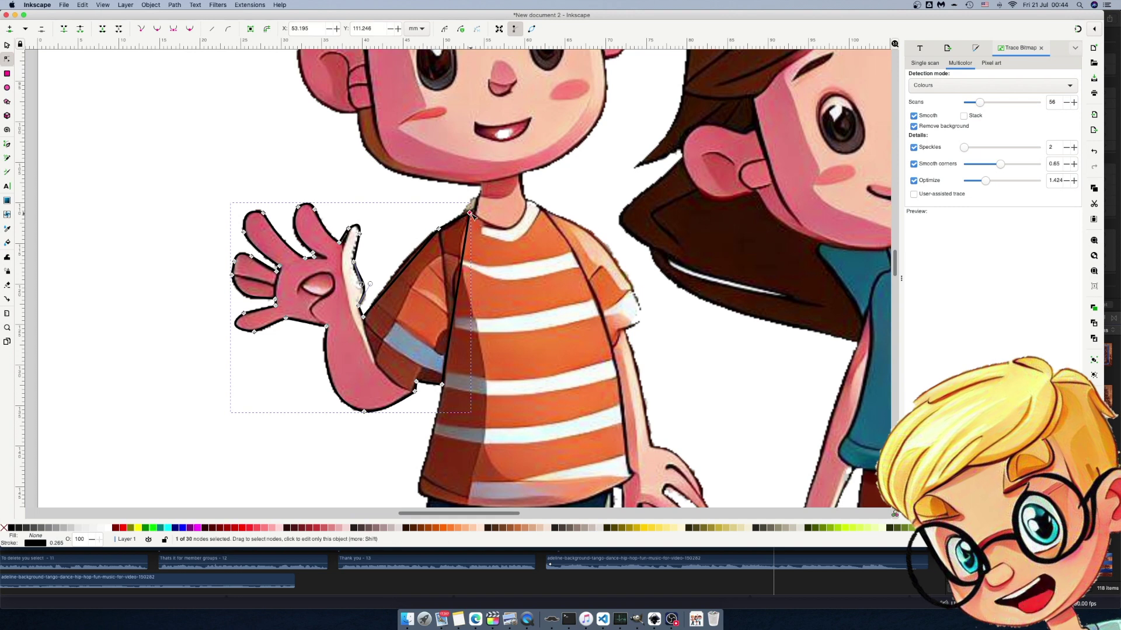
pyautogui.press('Delete')
pyautogui.click(140, 31)
pyautogui.moveTo(409, 263); pyautogui.dragTo(406, 260)
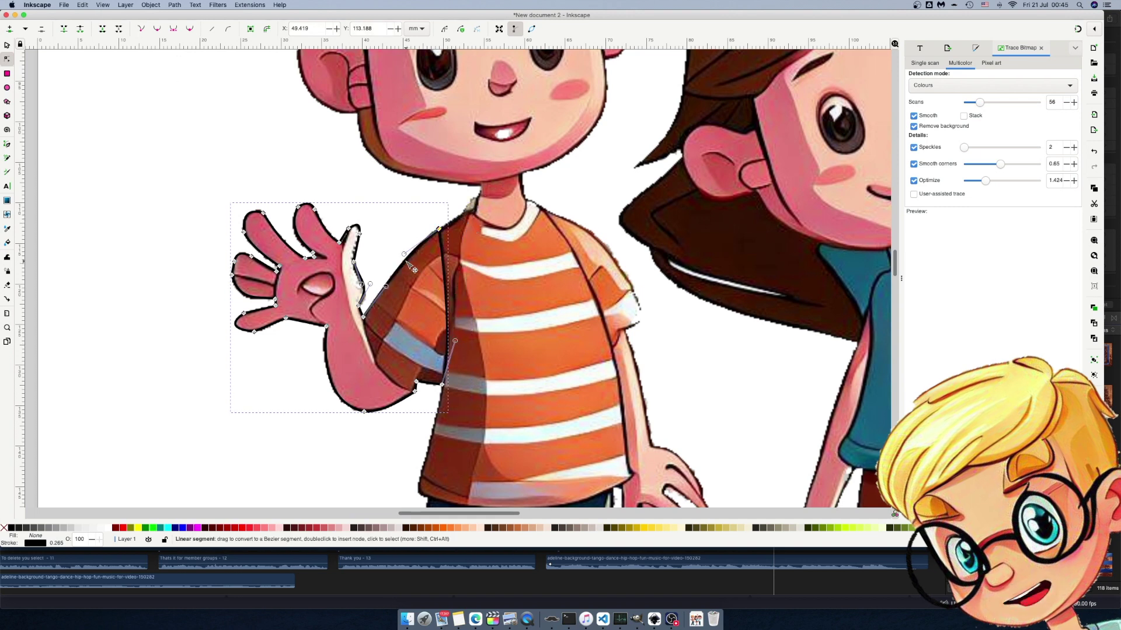
# - Clip the children image with the orange-striped boy's arm outline and move the cut-out arm away from the group
pyautogui.press('s')
pyautogui.scroll(-1, 500, 270)
pyautogui.scroll(-3, 488, 268)
pyautogui.keyDown('shift'); pyautogui.click(487, 205); pyautogui.keyUp('shift')
pyautogui.click(82, 5)
pyautogui.click(92, 114)
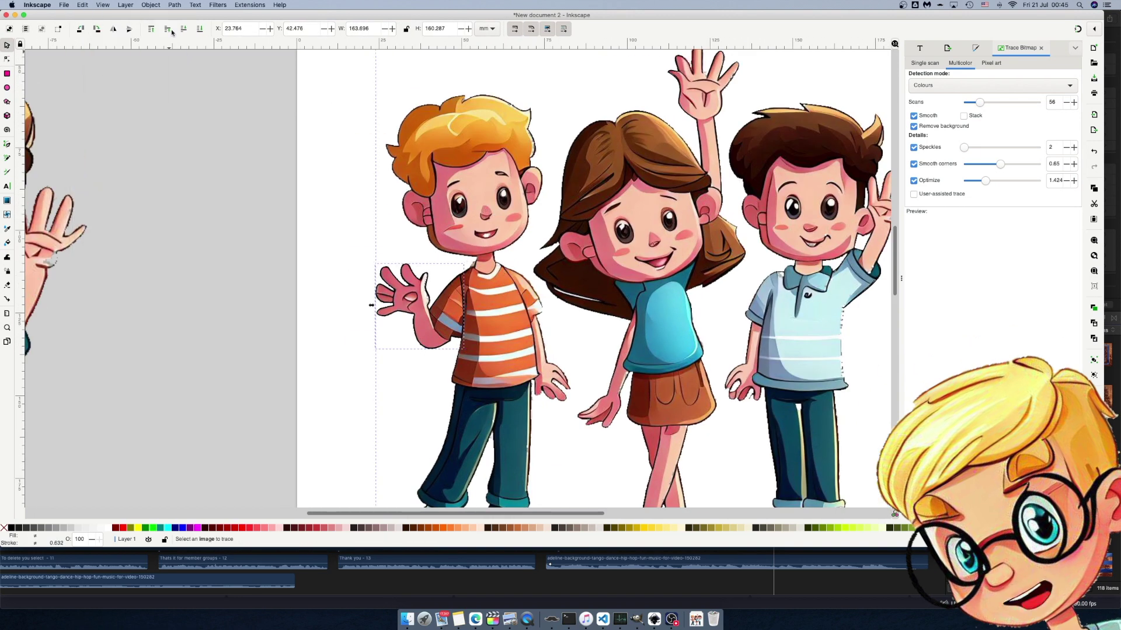
pyautogui.click(150, 5)
pyautogui.click(268, 131)
pyautogui.scroll(-3, 460, 227)
pyautogui.moveTo(445, 257); pyautogui.dragTo(645, 130)
# - Draw a loose closed Pen tool outline around the blue-shirted boy's raised arm, following the sleeve edge across the shirt
pyautogui.scroll(4, 622, 196)
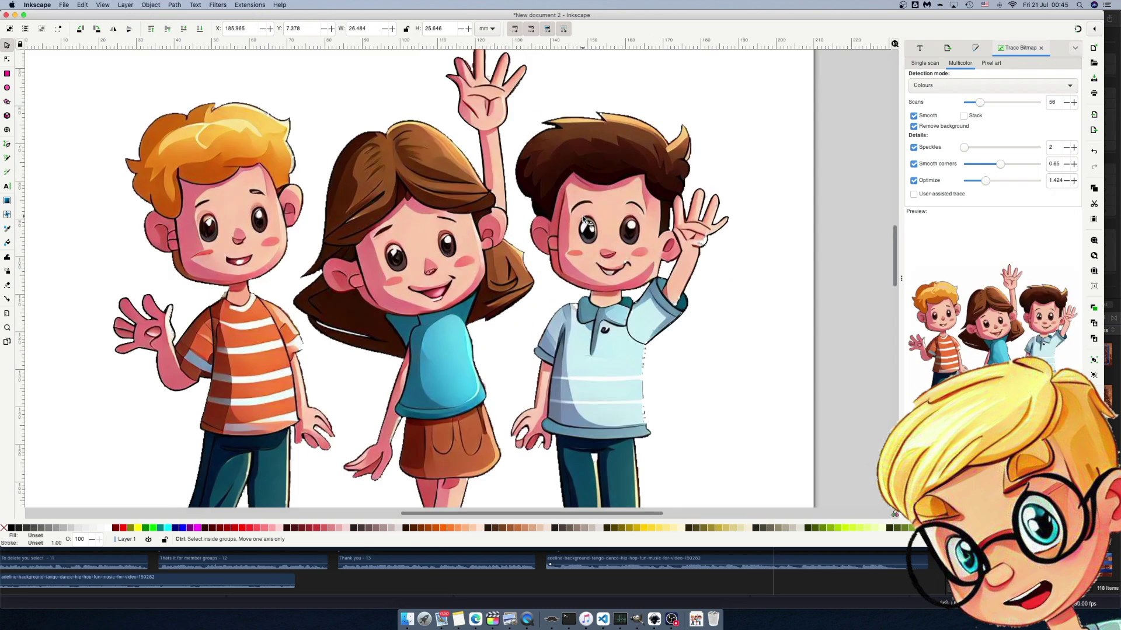
pyautogui.press('b')
pyautogui.click(645, 348)
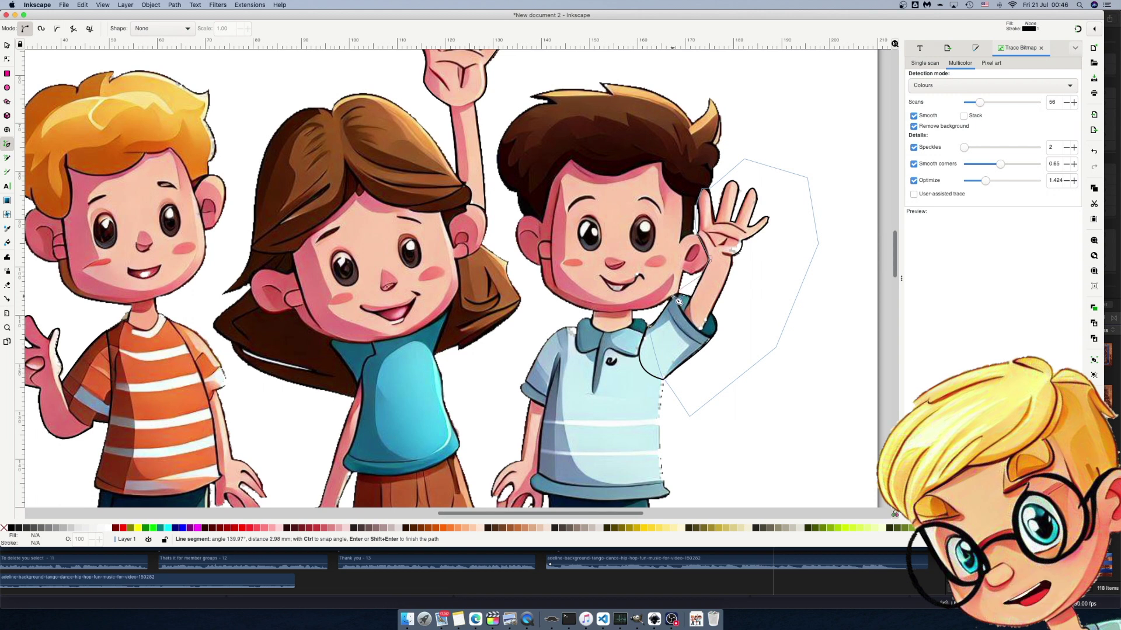
pyautogui.click(656, 311)
pyautogui.click(648, 328)
# - Draw a loose closed Pen tool outline around the girl's raised hand and arm
pyautogui.scroll(4, 748, 296)
pyautogui.click(446, 251)
pyautogui.click(458, 266)
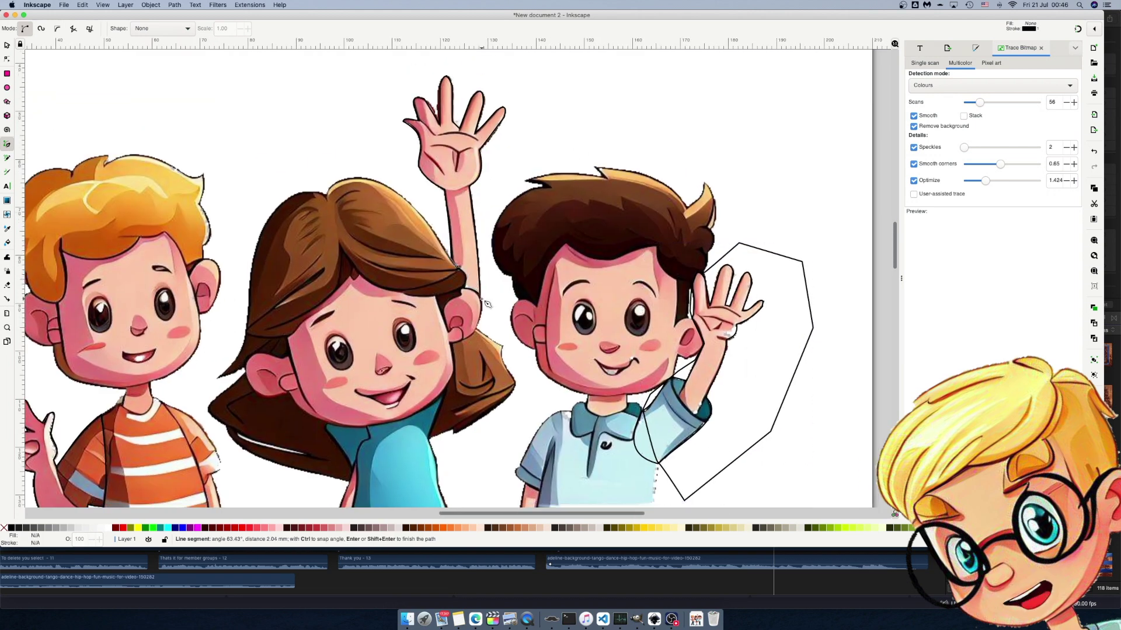
pyautogui.click(482, 299)
pyautogui.click(555, 100)
pyautogui.click(450, 60)
pyautogui.click(383, 75)
pyautogui.click(446, 251)
# - Draw a loose closed Pen tool outline around the orange-striped boy's waving arm, cutting along the shoulder seam
pyautogui.scroll(-3, 546, 245)
pyautogui.scroll(3, 342, 330)
pyautogui.press('s')
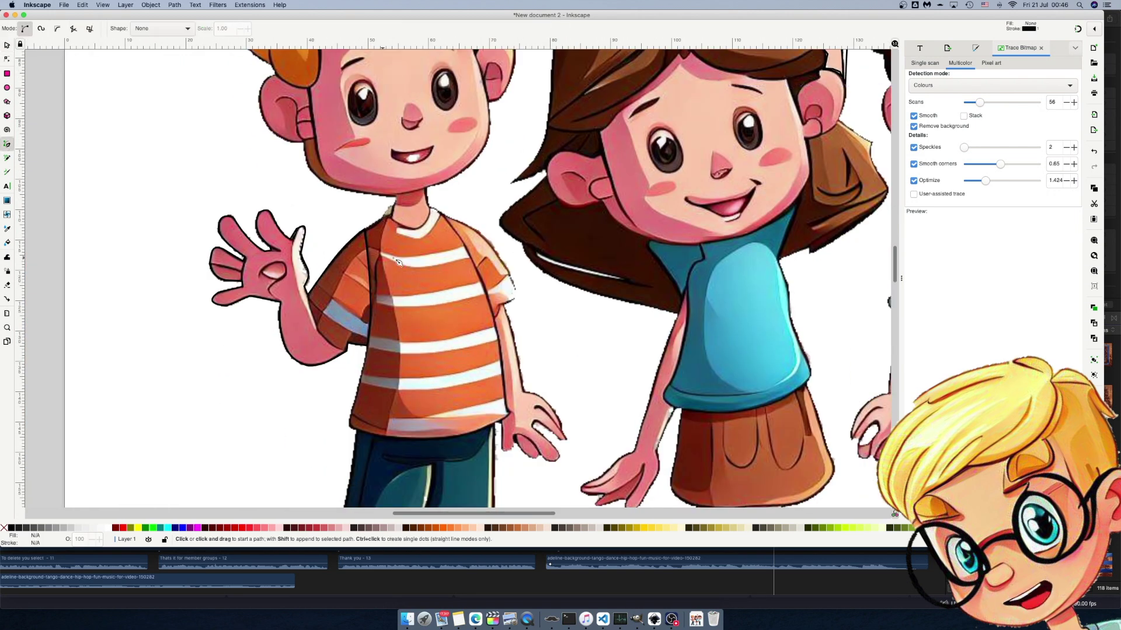
pyautogui.click(366, 230)
pyautogui.click(344, 387)
pyautogui.click(233, 379)
pyautogui.click(175, 310)
pyautogui.click(168, 201)
pyautogui.click(366, 230)
# - Select the three loose arm outlines and merge them into one path with Union
pyautogui.scroll(-4, 356, 257)
pyautogui.press('s')
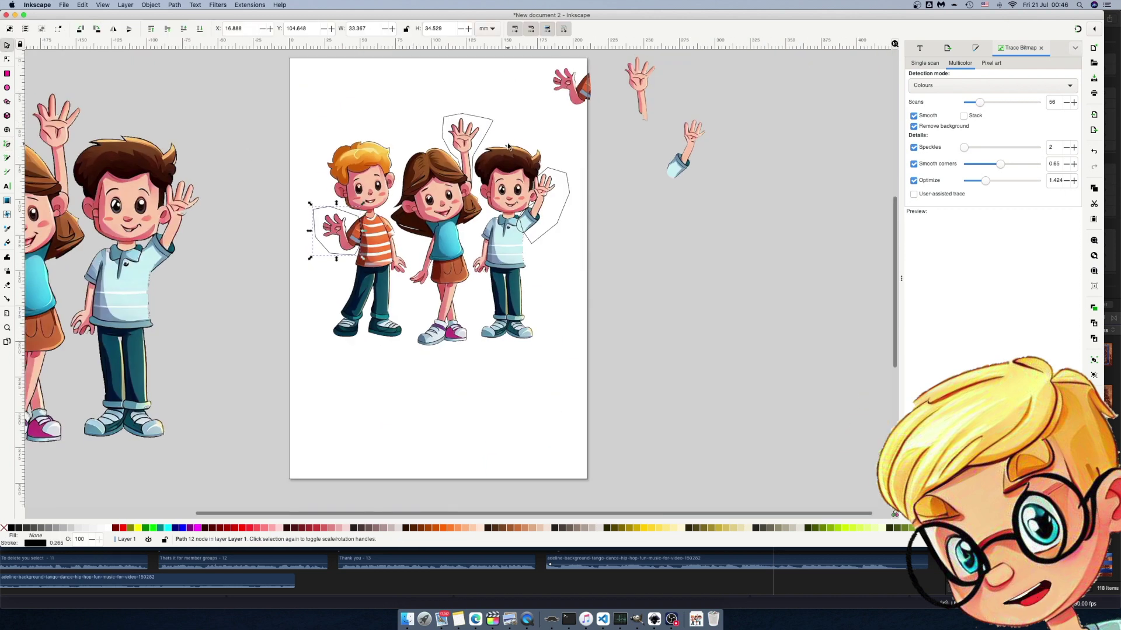
pyautogui.keyDown('shift'); pyautogui.click(485, 133); pyautogui.keyUp('shift')
pyautogui.keyDown('shift'); pyautogui.click(568, 183); pyautogui.keyUp('shift')
pyautogui.click(174, 4)
pyautogui.click(189, 48)
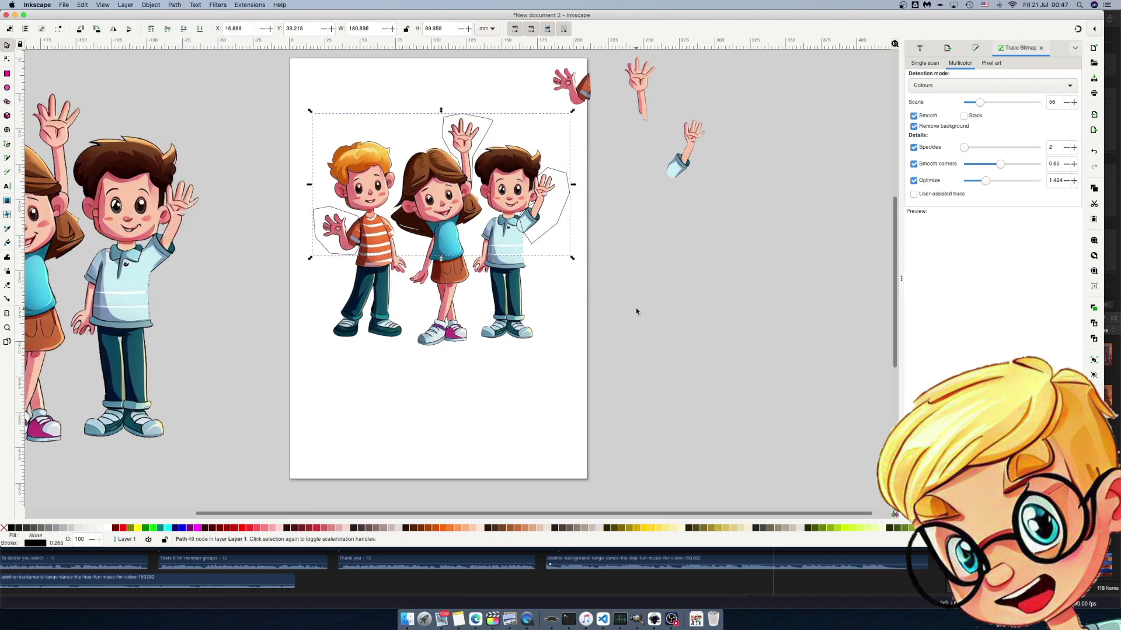
# - Draw a rectangle about 208 by 182 mm over all three children and lower it to the bottom
pyautogui.click(7, 73)
pyautogui.moveTo(297, 106); pyautogui.dragTo(591, 364)
pyautogui.press('s')
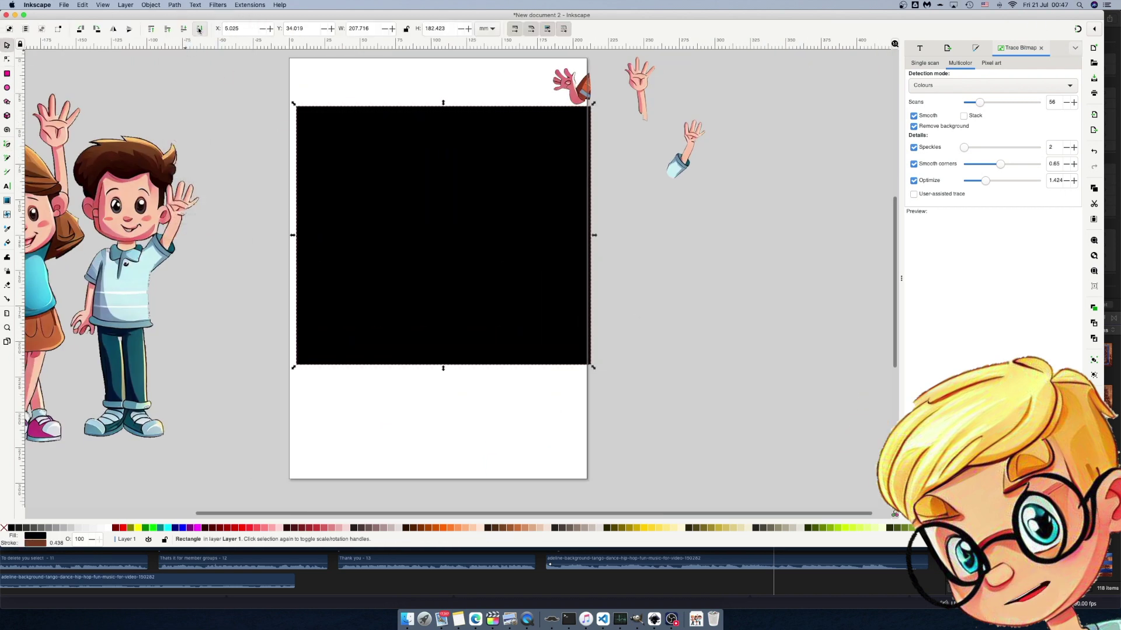
pyautogui.click(199, 29)
# - Move the black rectangle off the children and delete the leftover detailed outline over the blue-shirted boy's raised arm
pyautogui.click(466, 125)
pyautogui.click(544, 193)
pyautogui.click(513, 192)
pyautogui.click(544, 195)
pyautogui.click(559, 133)
pyautogui.moveTo(559, 133); pyautogui.dragTo(668, 316)
pyautogui.click(548, 197)
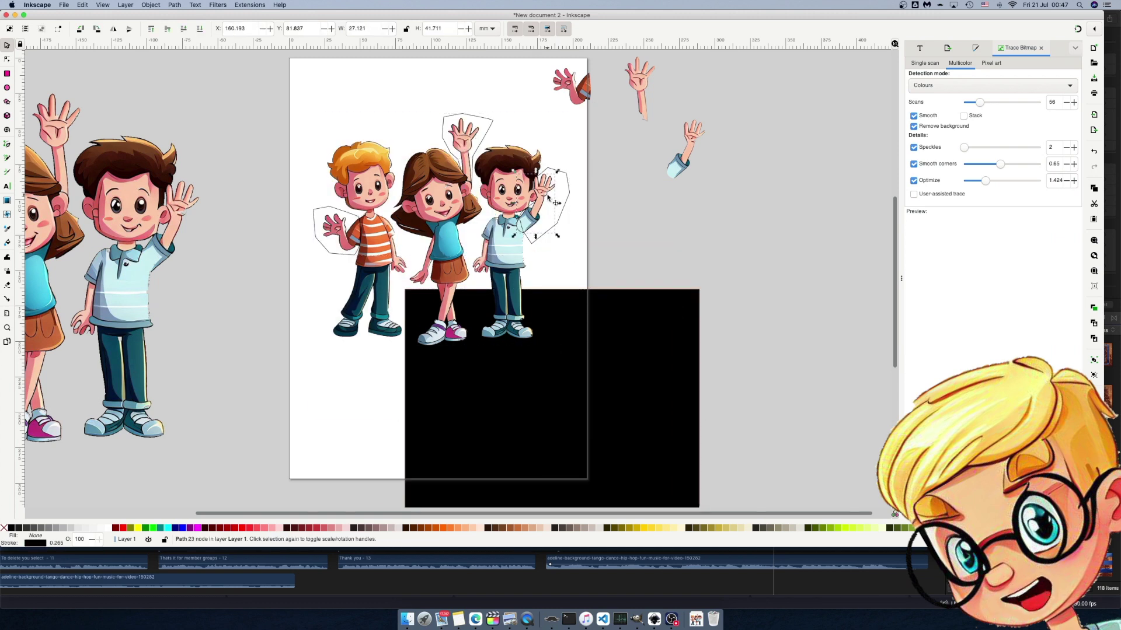
pyautogui.press('Delete')
# - Move the black rectangle back behind the children and subtract the merged arm outlines from it with Difference
pyautogui.click(484, 140)
pyautogui.moveTo(659, 381); pyautogui.dragTo(556, 193)
pyautogui.click(556, 193)
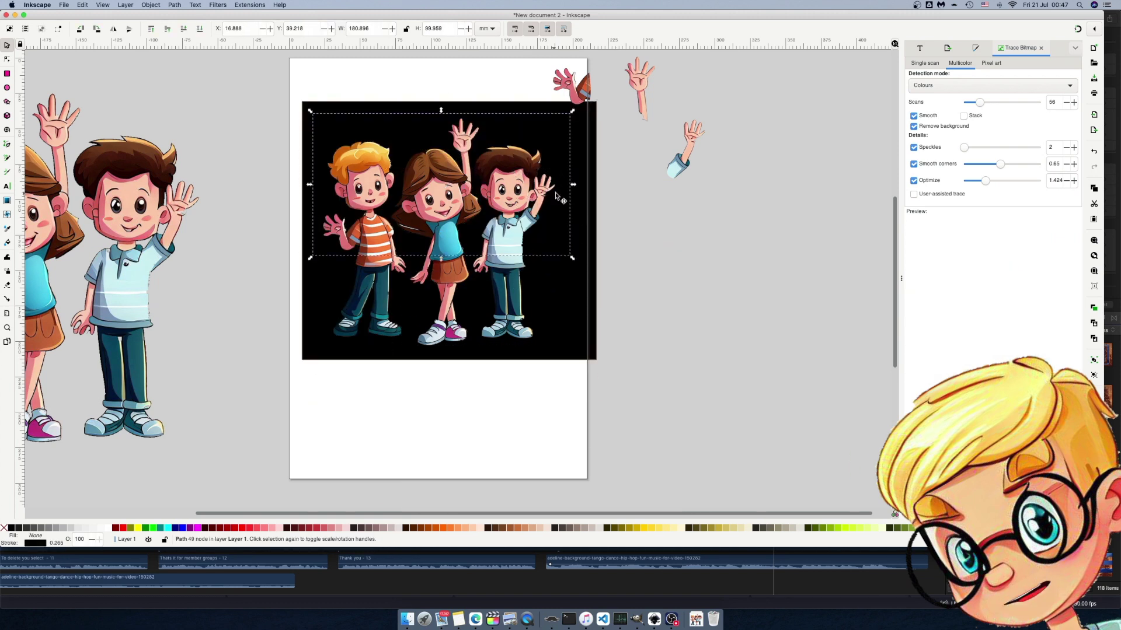
pyautogui.keyDown('shift'); pyautogui.click(488, 123); pyautogui.keyUp('shift')
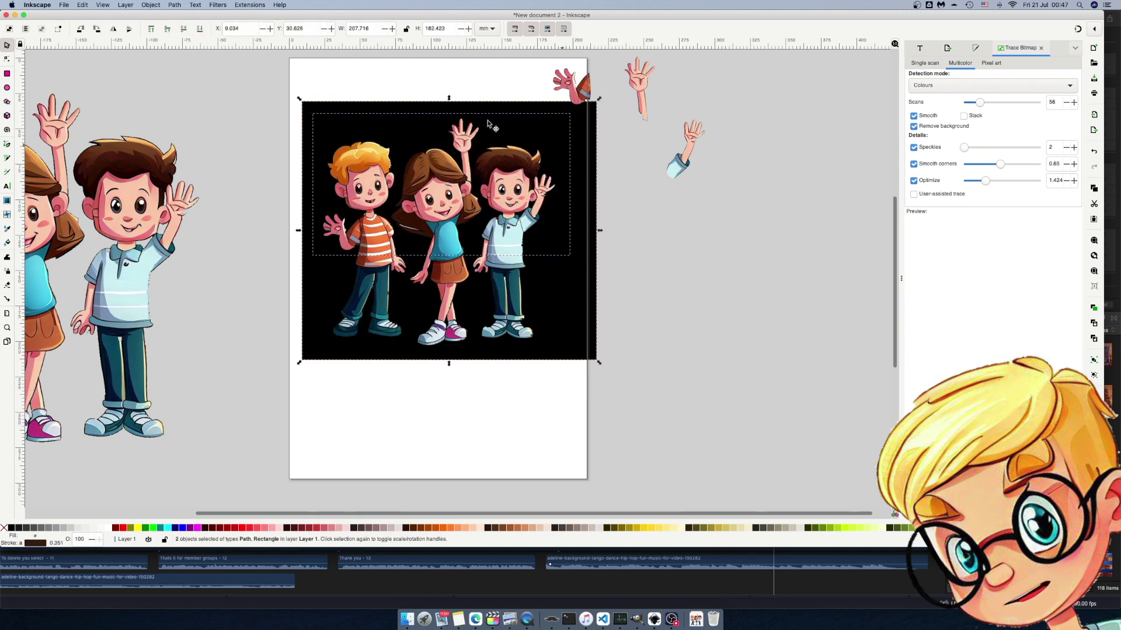
pyautogui.click(173, 6)
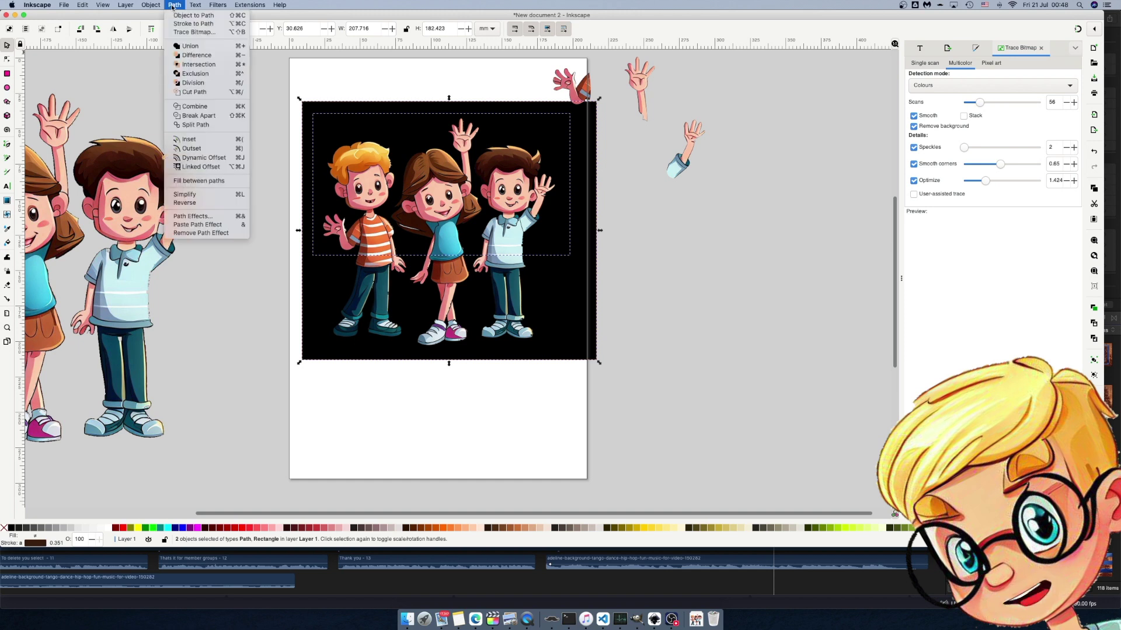
pyautogui.click(192, 55)
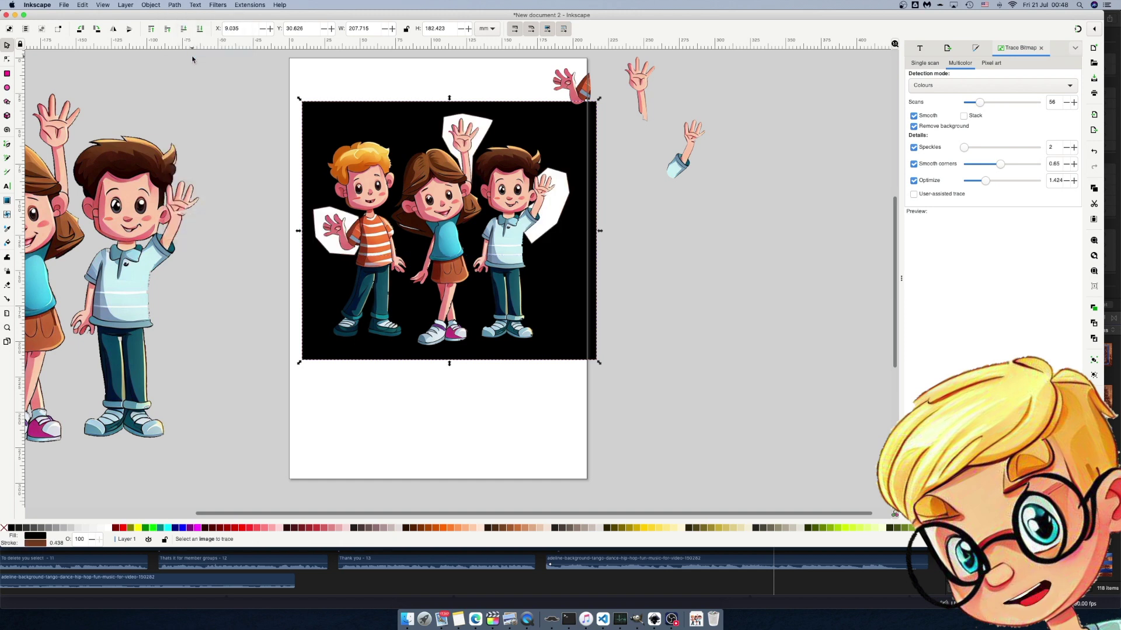
# - Try to clip the children image with the cut-out black shape while the shape lies behind it
pyautogui.keyDown('shift'); pyautogui.click(506, 187); pyautogui.keyUp('shift')
pyautogui.click(174, 5)
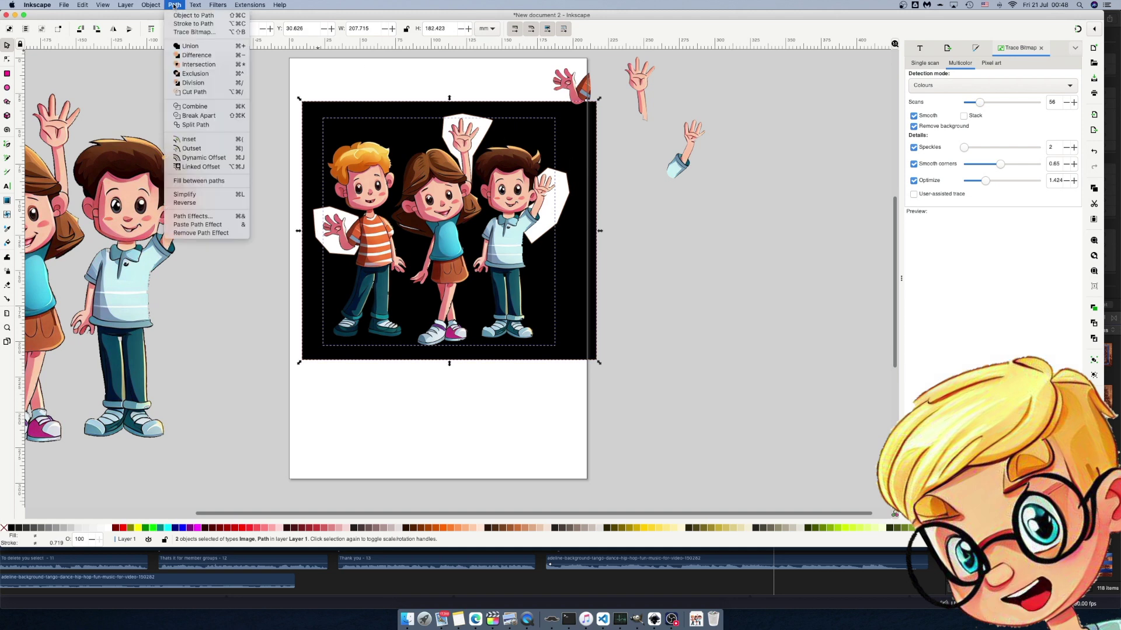
pyautogui.moveTo(151, 5)
pyautogui.moveTo(233, 100)
pyautogui.click(281, 101)
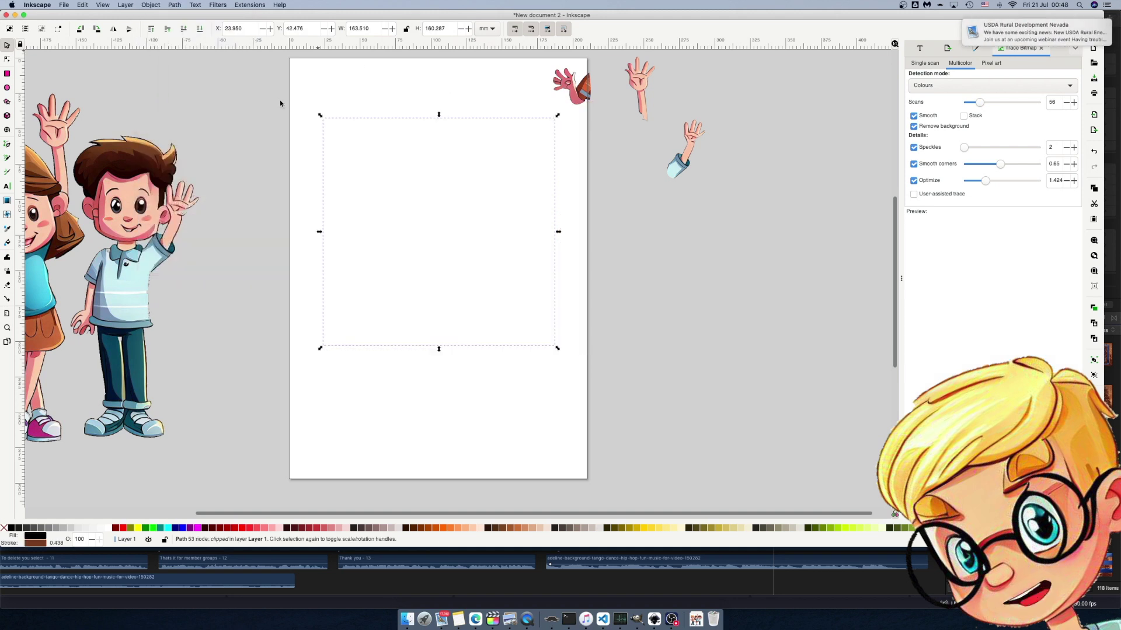
pyautogui.press('Escape')
# - Raise the cut-out black shape to the top and set it as the clip of the children image
pyautogui.click(567, 149)
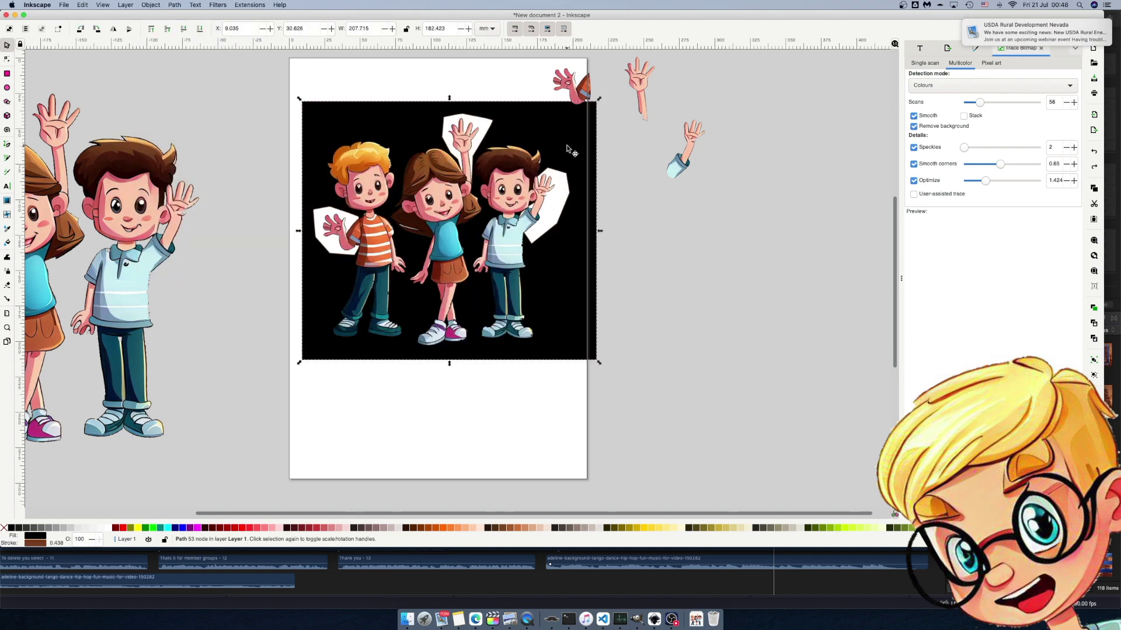
pyautogui.click(151, 30)
pyautogui.click(630, 199)
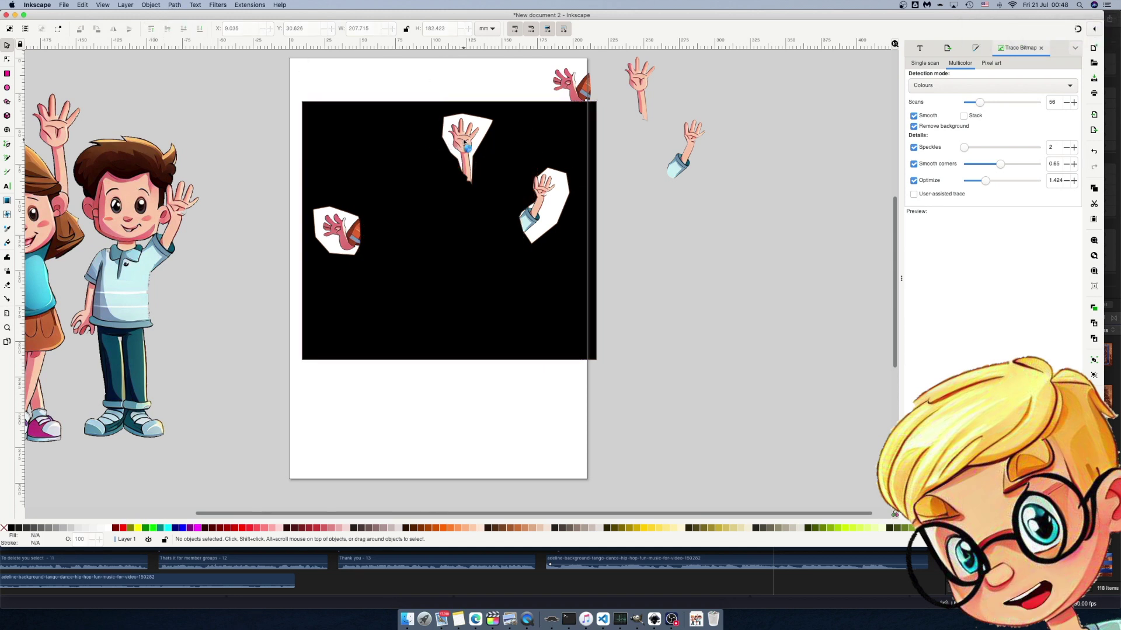
pyautogui.click(467, 146)
pyautogui.click(174, 5)
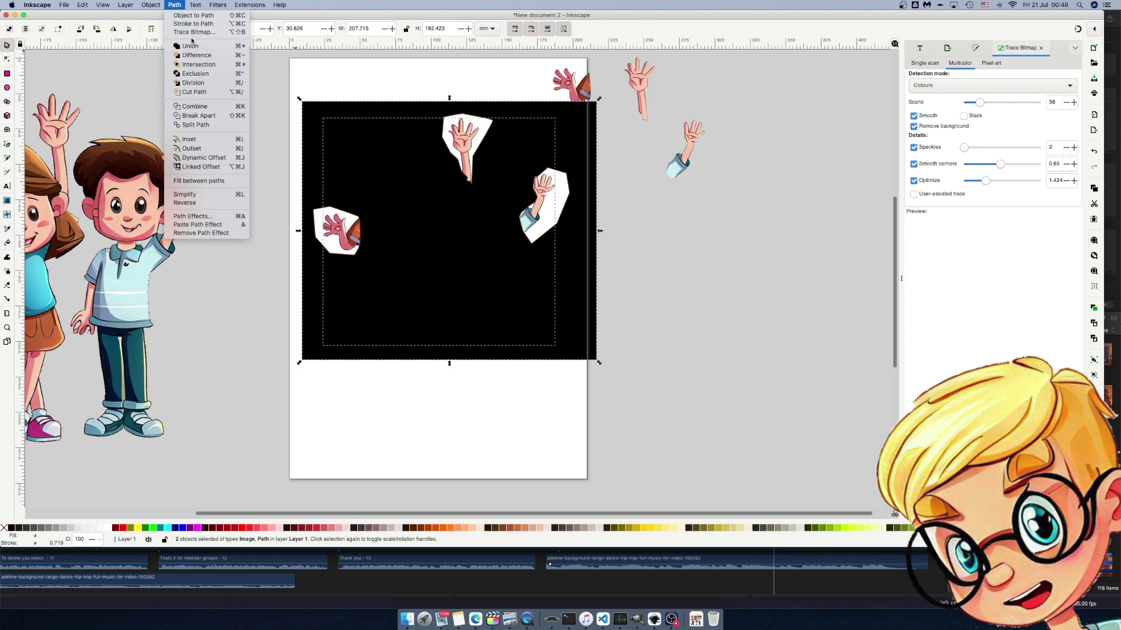
pyautogui.moveTo(151, 4)
pyautogui.moveTo(233, 99)
pyautogui.click(278, 100)
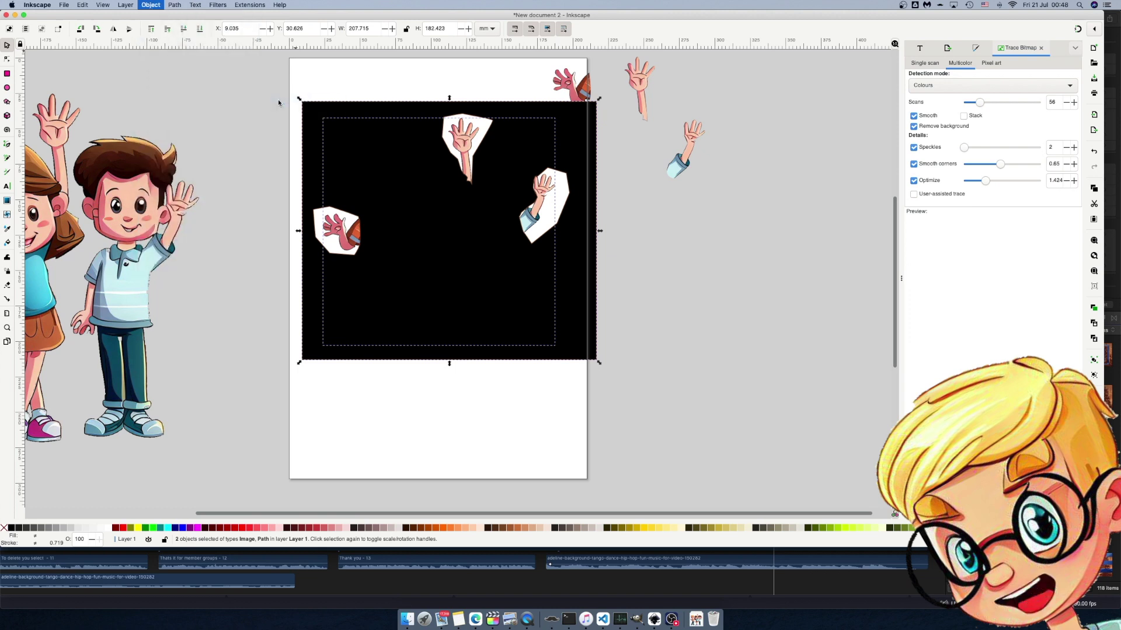
pyautogui.click(298, 120)
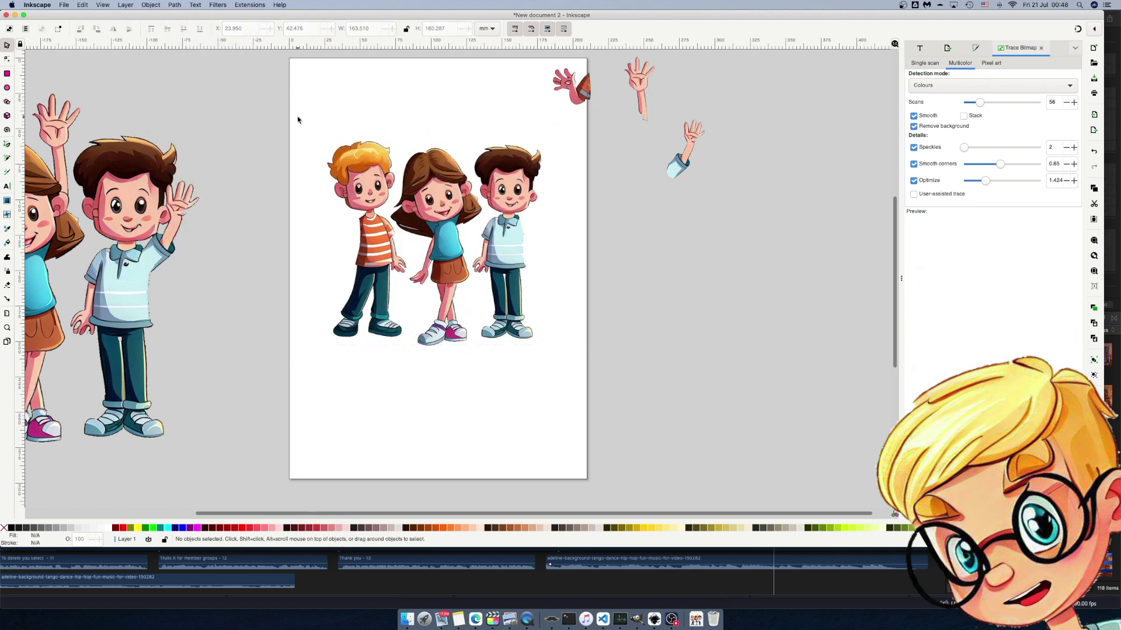
# - Draw an ellipse over the orange-striped boy's shirt and clip a copy of the children image with it
pyautogui.scroll(2, 342, 104)
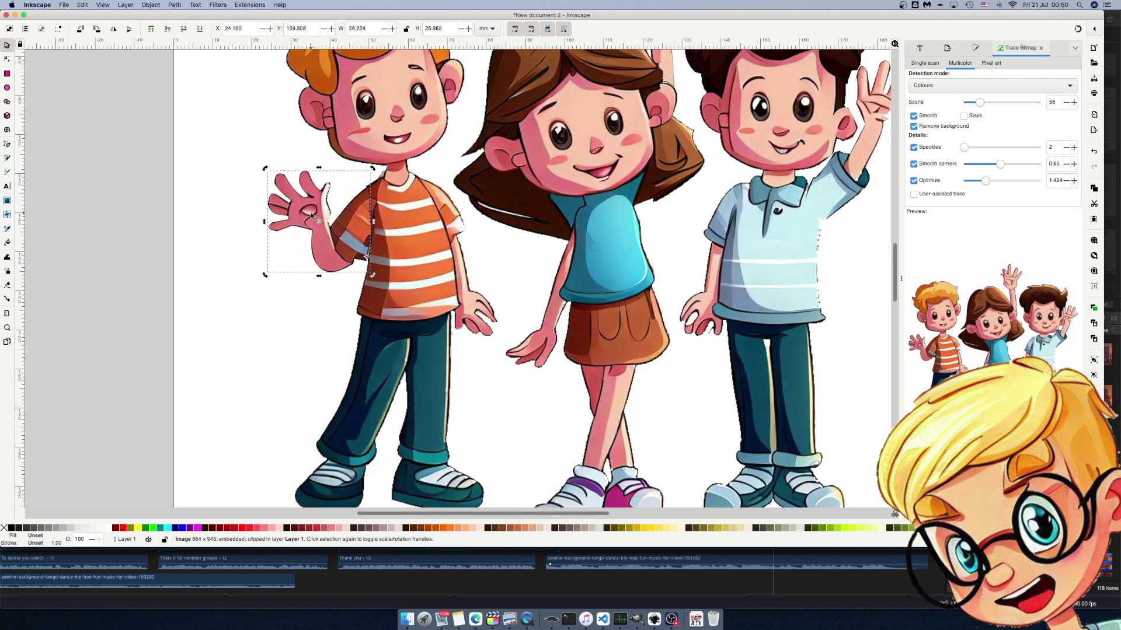
pyautogui.click(293, 171)
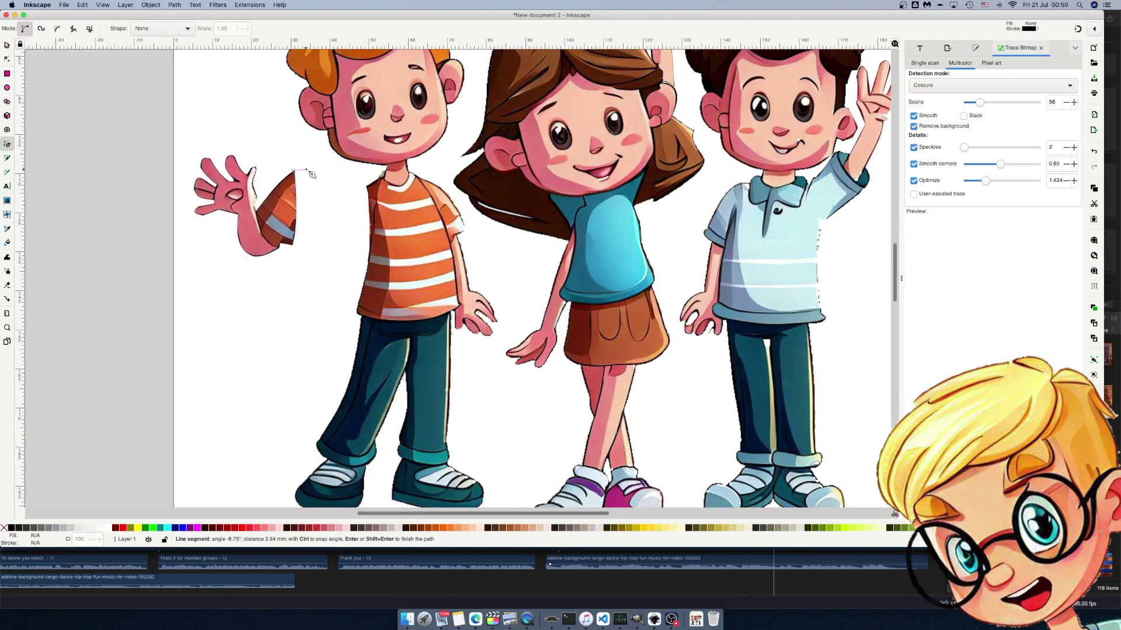
pyautogui.moveTo(380, 236); pyautogui.dragTo(414, 227)
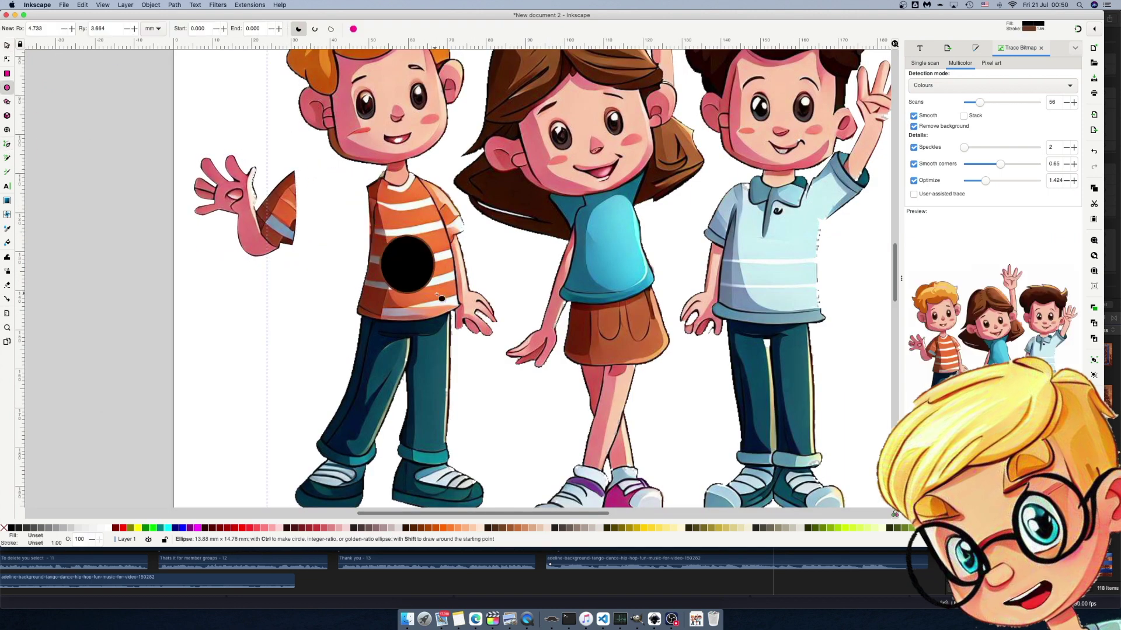
pyautogui.press('s')
pyautogui.click(150, 5)
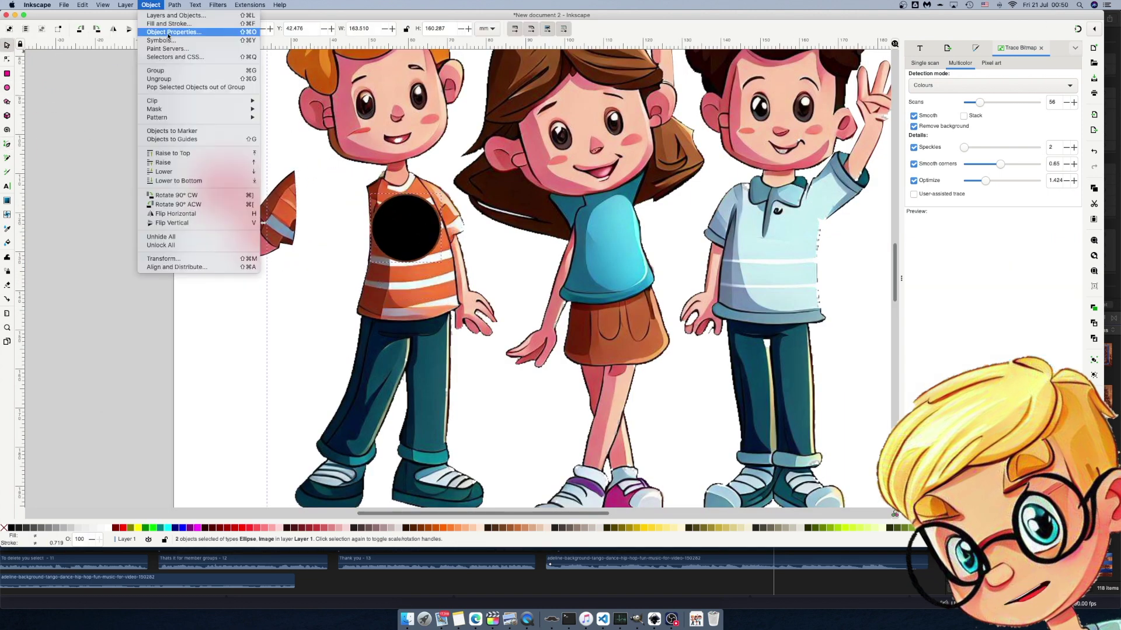
pyautogui.click(150, 5)
# - Fit the striped shirt patch to the detached sleeve's shoulder end, stretch it taller, and shift it together with the arm
pyautogui.moveTo(406, 227); pyautogui.dragTo(316, 200)
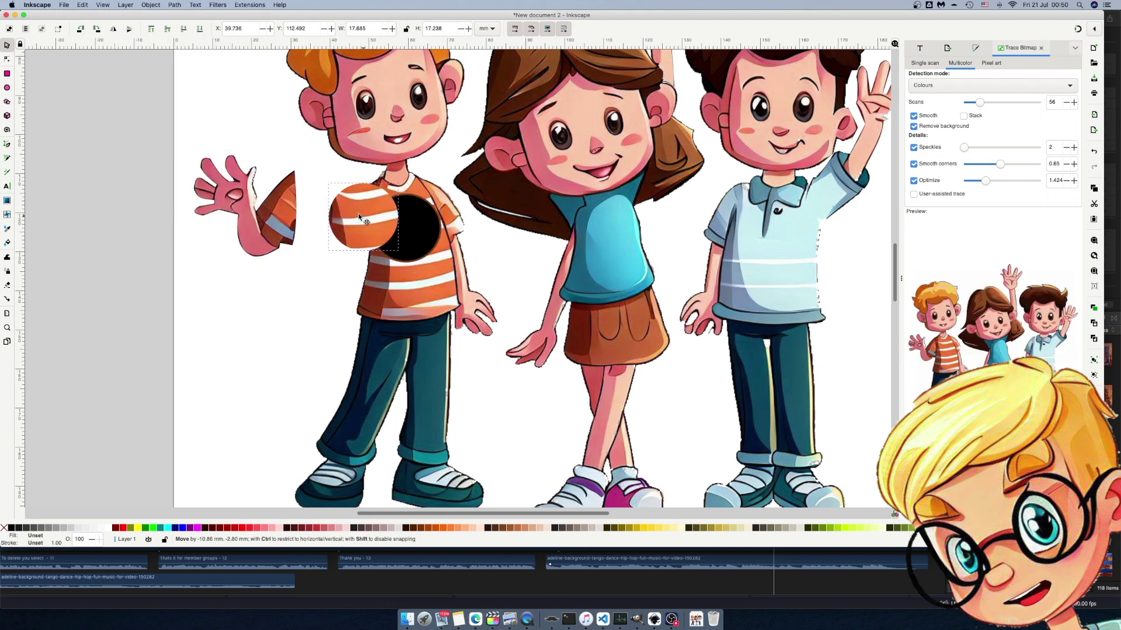
pyautogui.moveTo(315, 232); pyautogui.dragTo(311, 248)
pyautogui.moveTo(311, 248); pyautogui.dragTo(311, 255)
pyautogui.keyDown('shift'); pyautogui.click(257, 228); pyautogui.keyUp('shift')
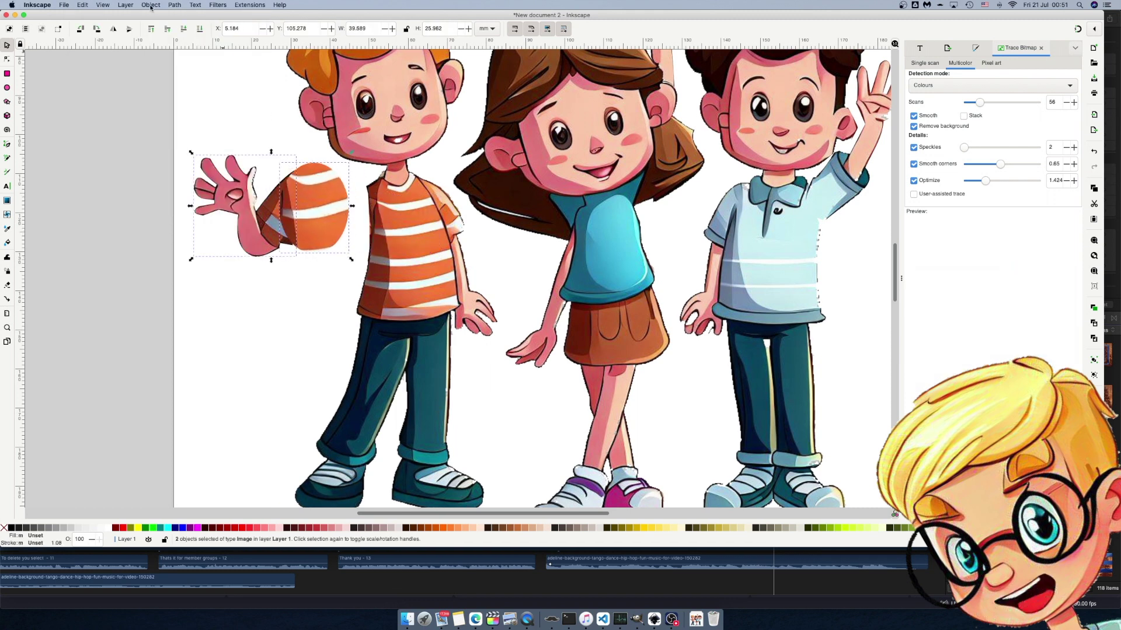
pyautogui.hotkey('ctrl', 'g')
pyautogui.moveTo(298, 211)
pyautogui.mouseDown()
pyautogui.moveTo(346, 233)
pyautogui.moveTo(278, 204)
pyautogui.mouseUp()
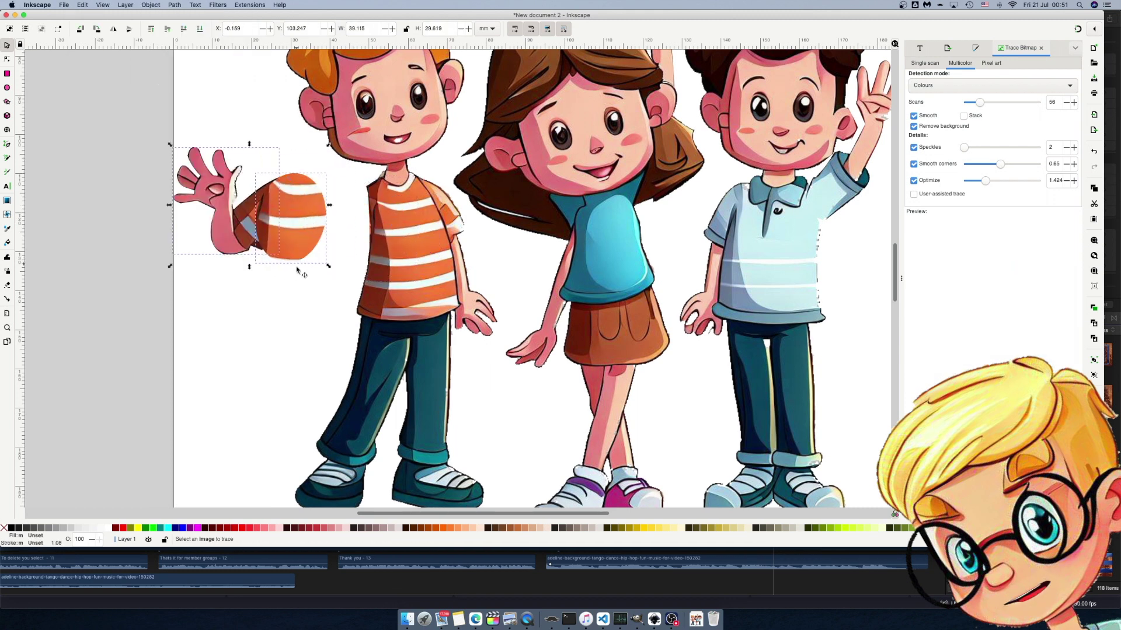
# - Trim the lower part of the striped shirt patch by clipping it with a Pen tool outline
pyautogui.click(292, 232)
pyautogui.press('b')
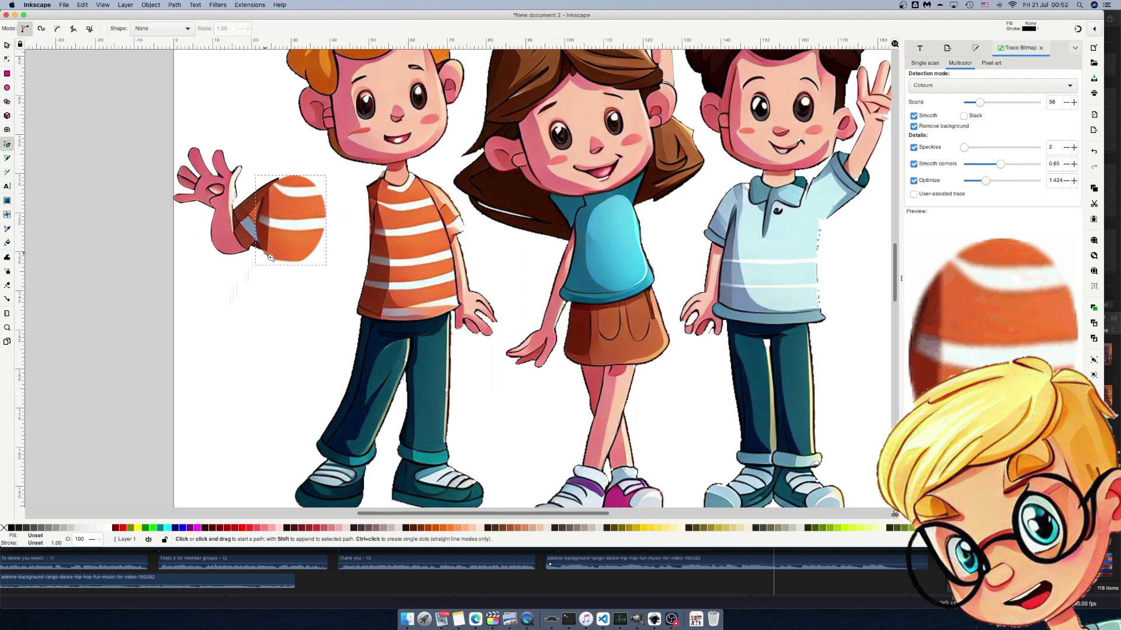
pyautogui.click(264, 253)
pyautogui.click(338, 220)
pyautogui.press('s')
pyautogui.keyDown('shift'); pyautogui.click(292, 222); pyautogui.keyUp('shift')
pyautogui.click(151, 5)
pyautogui.click(274, 147)
# - Place the arm and its shirt patch against the striped boy's body with the rotation centre at the shoulder
pyautogui.keyDown('shift'); pyautogui.click(255, 221); pyautogui.keyUp('shift')
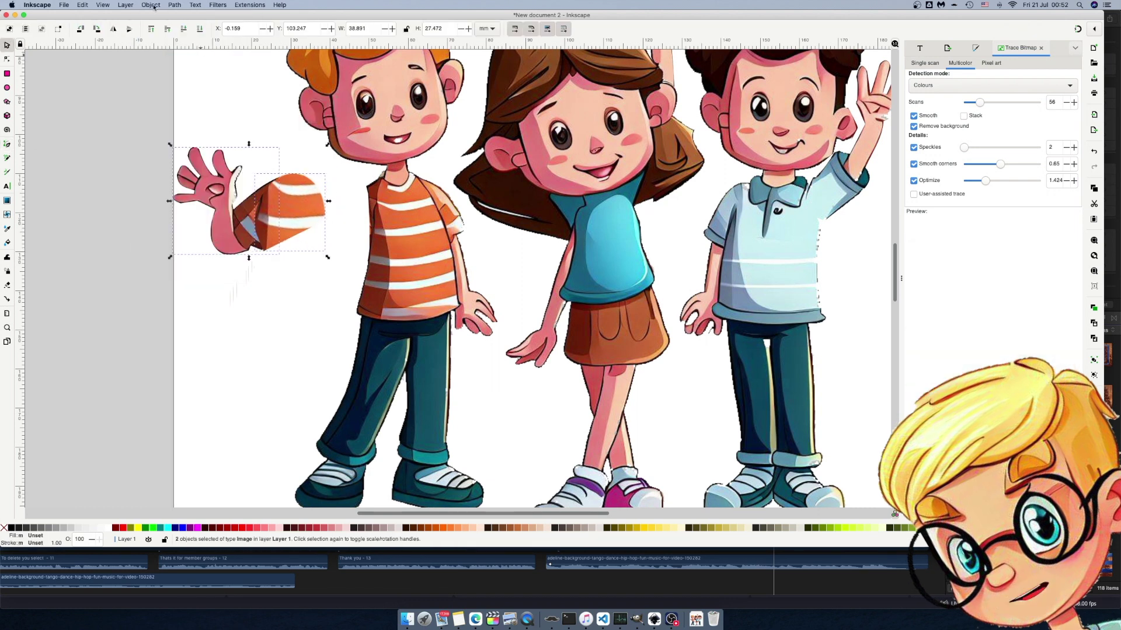
pyautogui.moveTo(255, 221)
pyautogui.mouseDown()
pyautogui.moveTo(337, 234)
pyautogui.moveTo(368, 190)
pyautogui.mouseUp()
pyautogui.click(337, 234)
pyautogui.moveTo(250, 270); pyautogui.dragTo(221, 233)
pyautogui.scroll(-2, 187, 230)
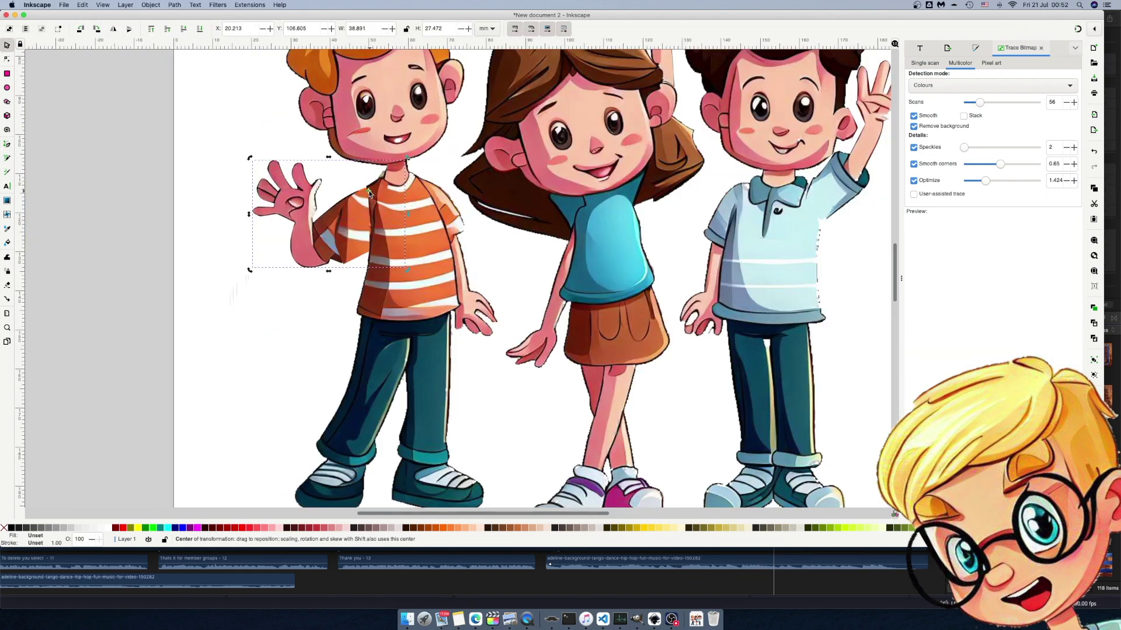
# - Rotate the orange-striped boy's arm back and forth about the shoulder to test the waving motion
pyautogui.moveTo(250, 157); pyautogui.dragTo(229, 174)
pyautogui.moveTo(322, 244); pyautogui.dragTo(326, 240)
pyautogui.moveTo(258, 273); pyautogui.dragTo(222, 233)
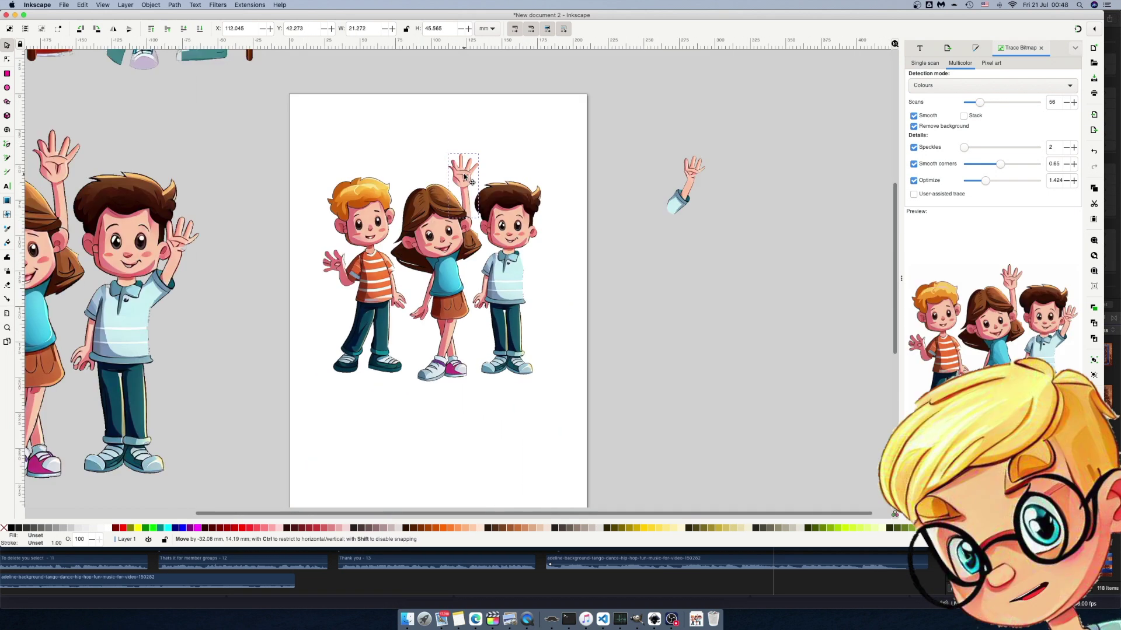
# - Reattach the blue-shirt boy's detached arm to his body and move its rotation centre to the shoulder
pyautogui.click(692, 188)
pyautogui.moveTo(693, 188); pyautogui.dragTo(537, 248)
pyautogui.click(613, 223)
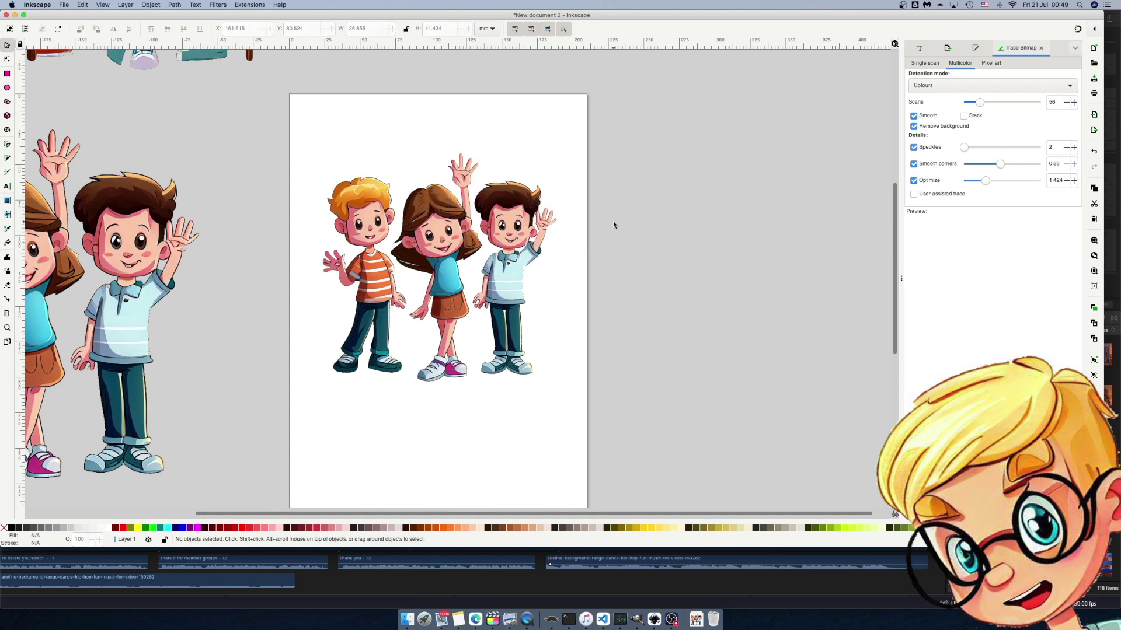
pyautogui.scroll(-2, 613, 222)
pyautogui.scroll(5, 550, 214)
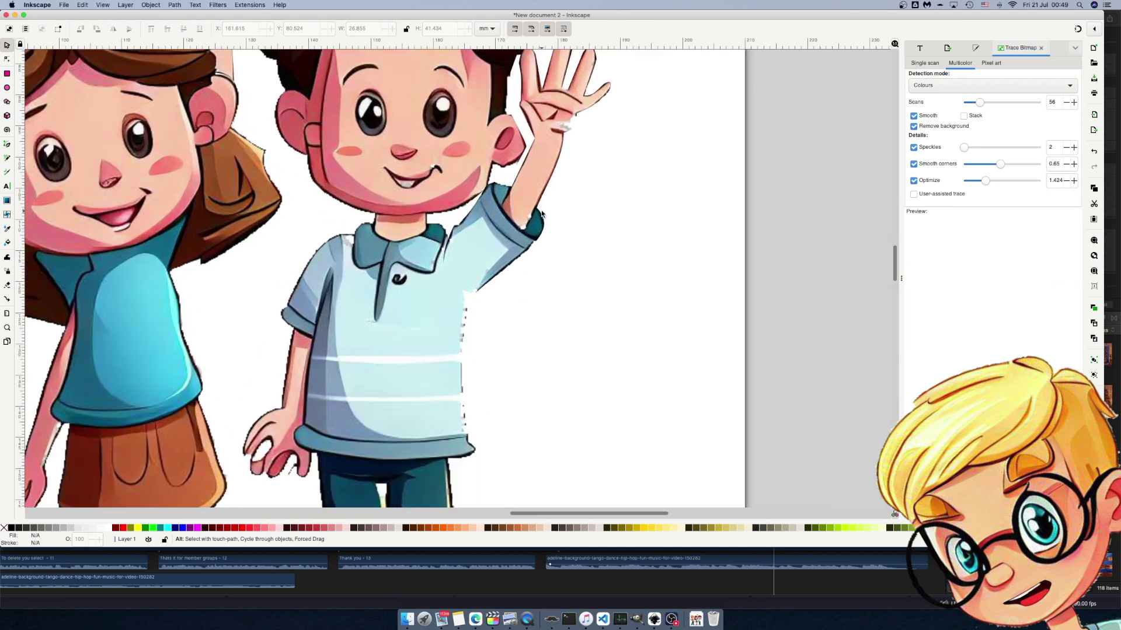
pyautogui.click(536, 200)
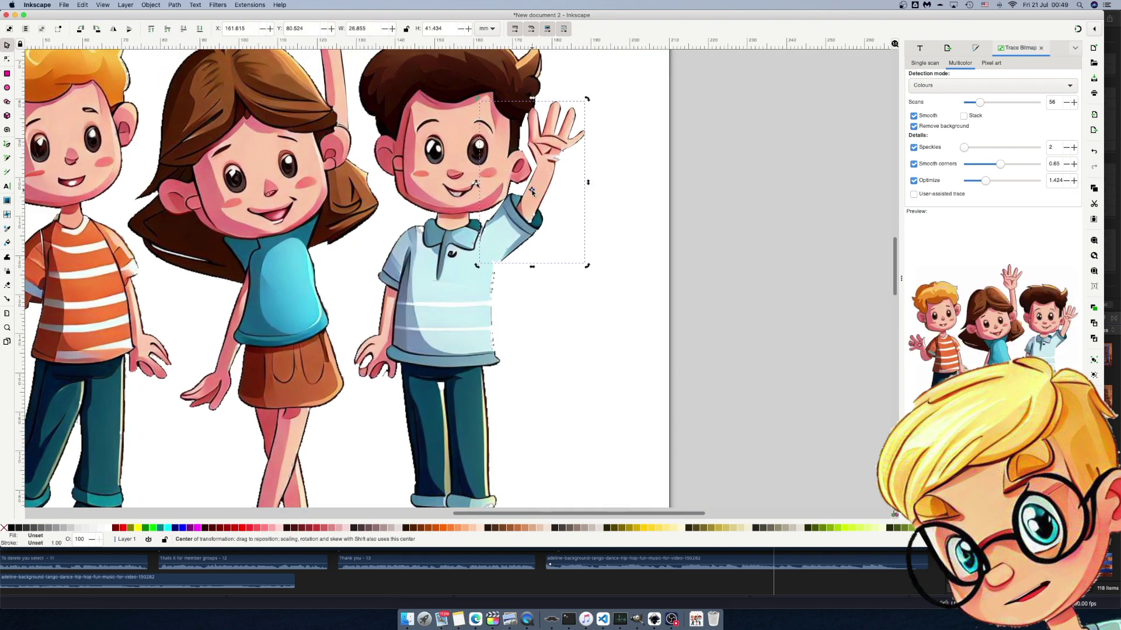
pyautogui.moveTo(532, 183); pyautogui.dragTo(525, 207)
pyautogui.moveTo(485, 254); pyautogui.dragTo(485, 251)
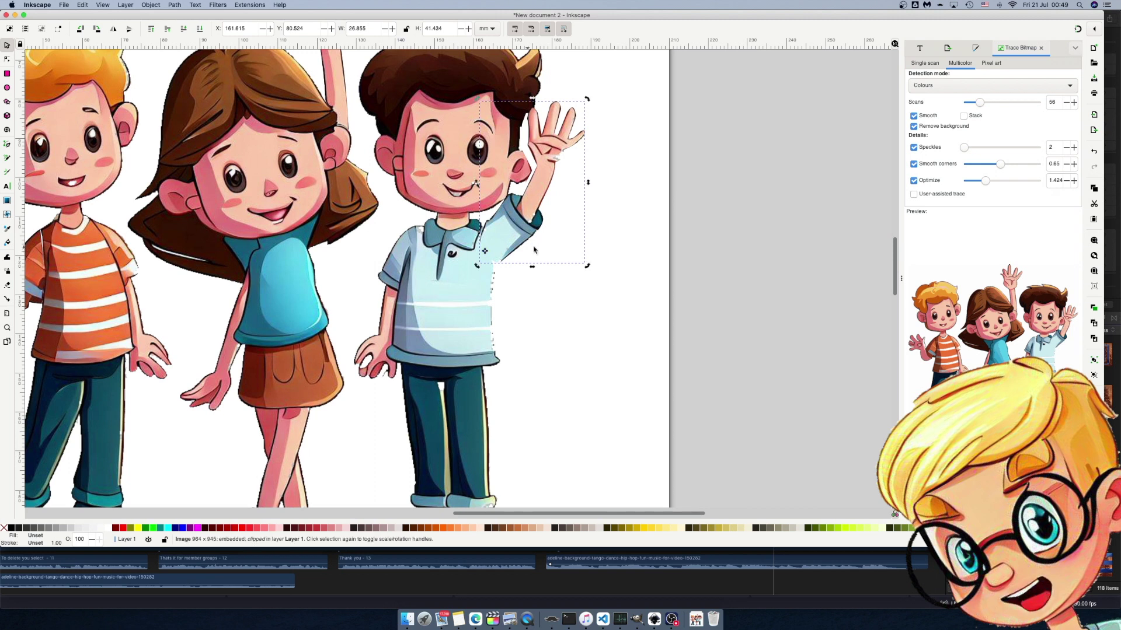
# - Rotate the blue-shirt boy's raised arm slightly about its shoulder to test the wave
pyautogui.scroll(2, 592, 242)
pyautogui.moveTo(587, 153)
pyautogui.mouseDown()
pyautogui.moveTo(630, 182)
pyautogui.moveTo(596, 148)
pyautogui.mouseUp()
pyautogui.click(333, 117)
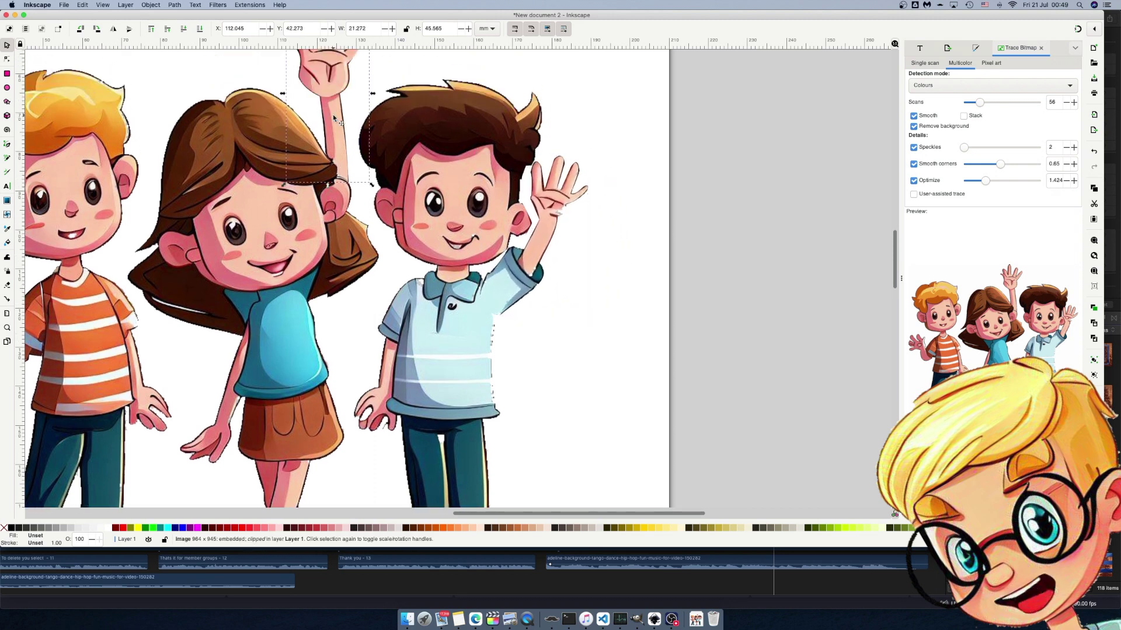
pyautogui.scroll(4, 333, 117)
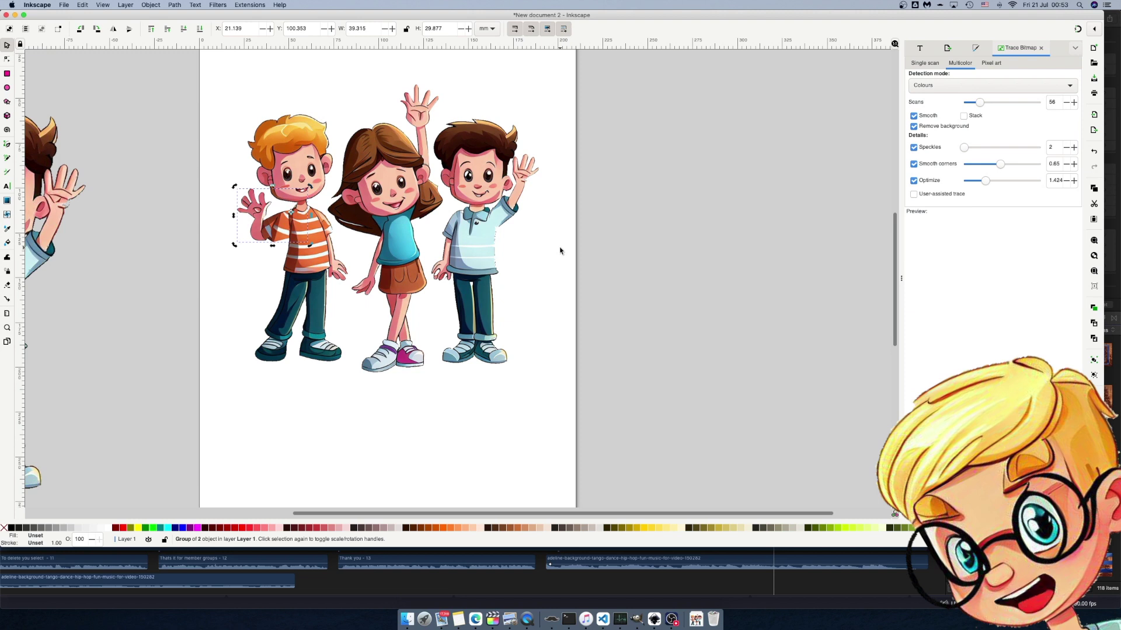
pyautogui.click(516, 203)
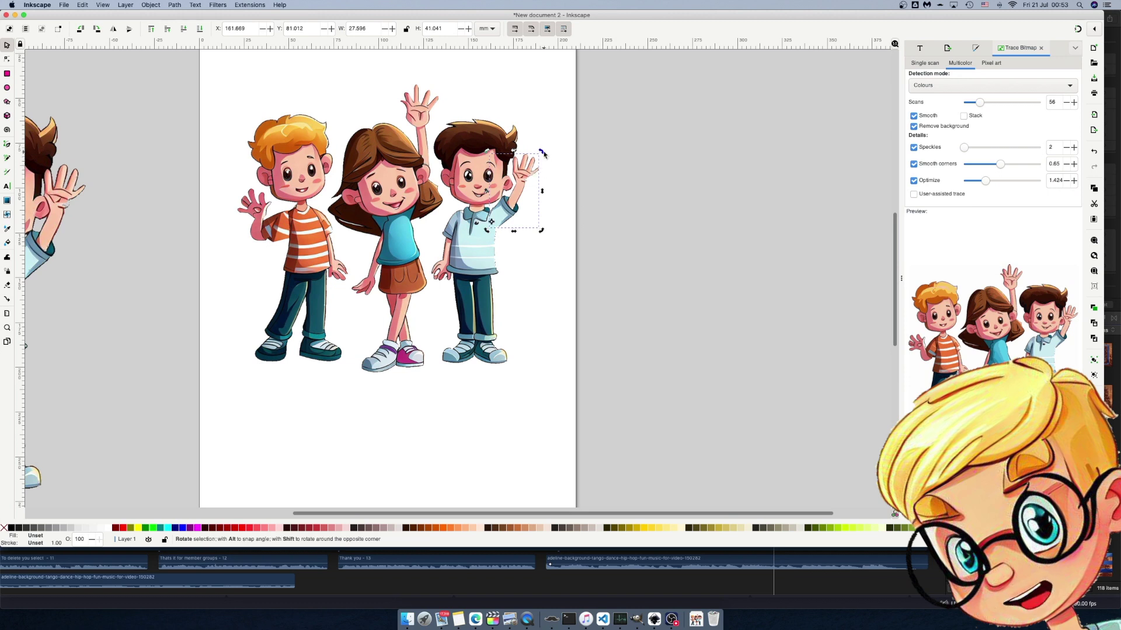
pyautogui.click(619, 283)
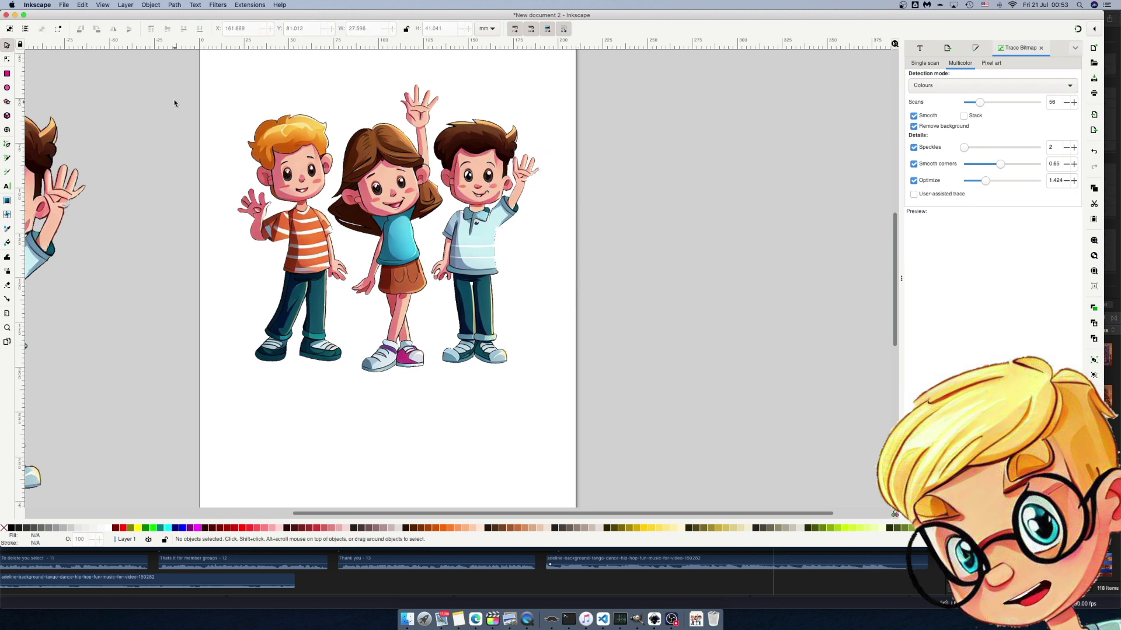
# - Export the three children with their arms as kidswaving01.png to the Desktop's Group Episode/kinds waving folder
pyautogui.moveTo(186, 71); pyautogui.dragTo(583, 413)
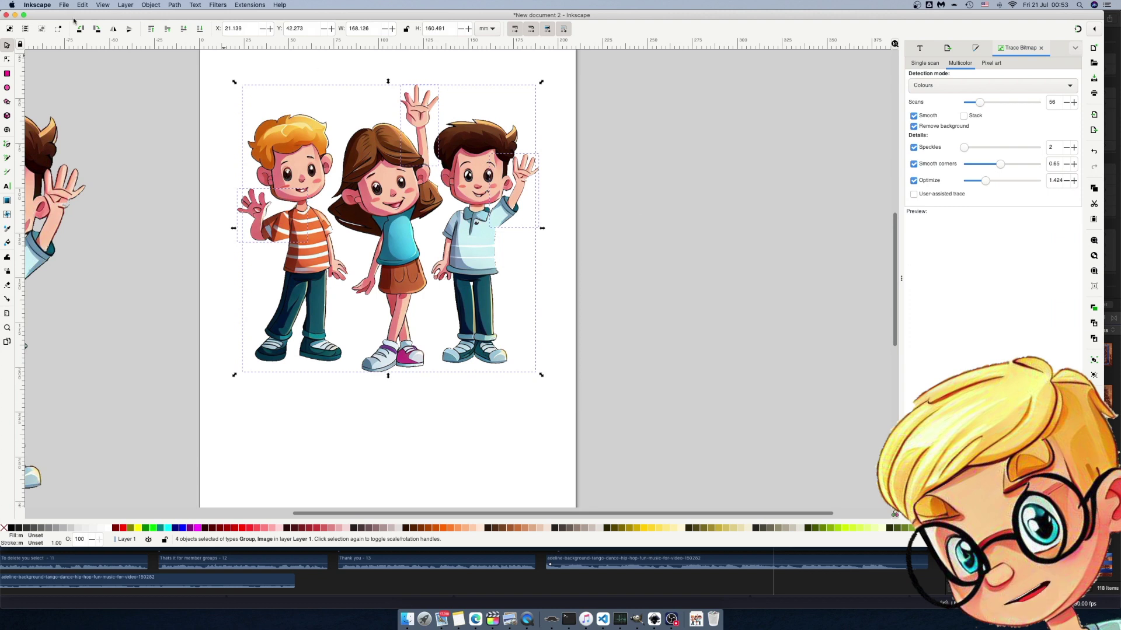
pyautogui.click(407, 620)
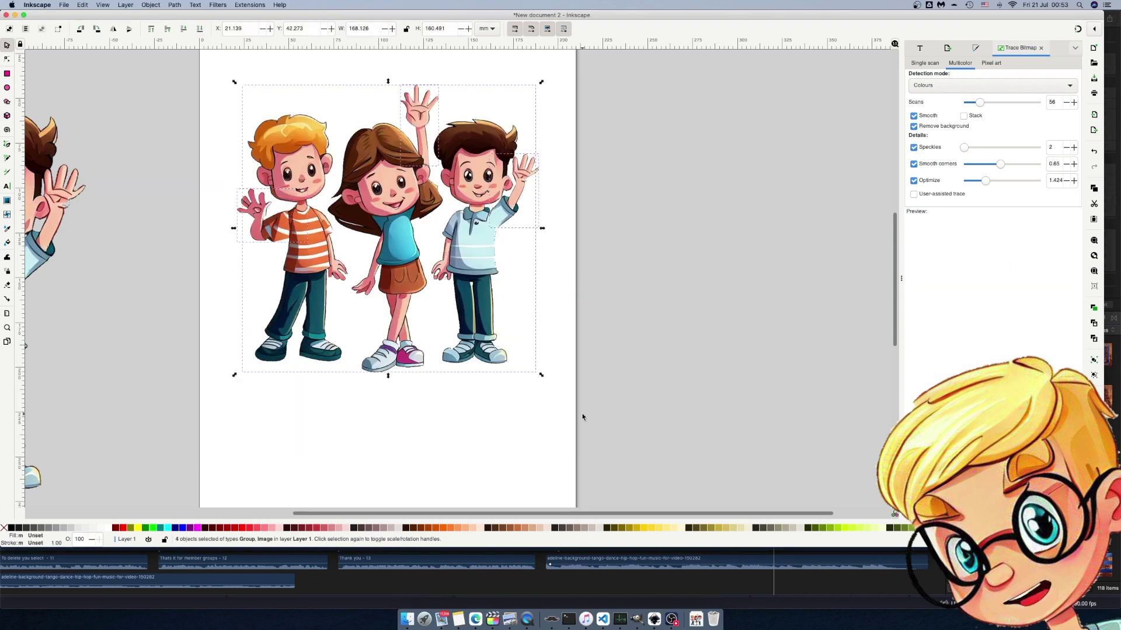
pyautogui.click(407, 620)
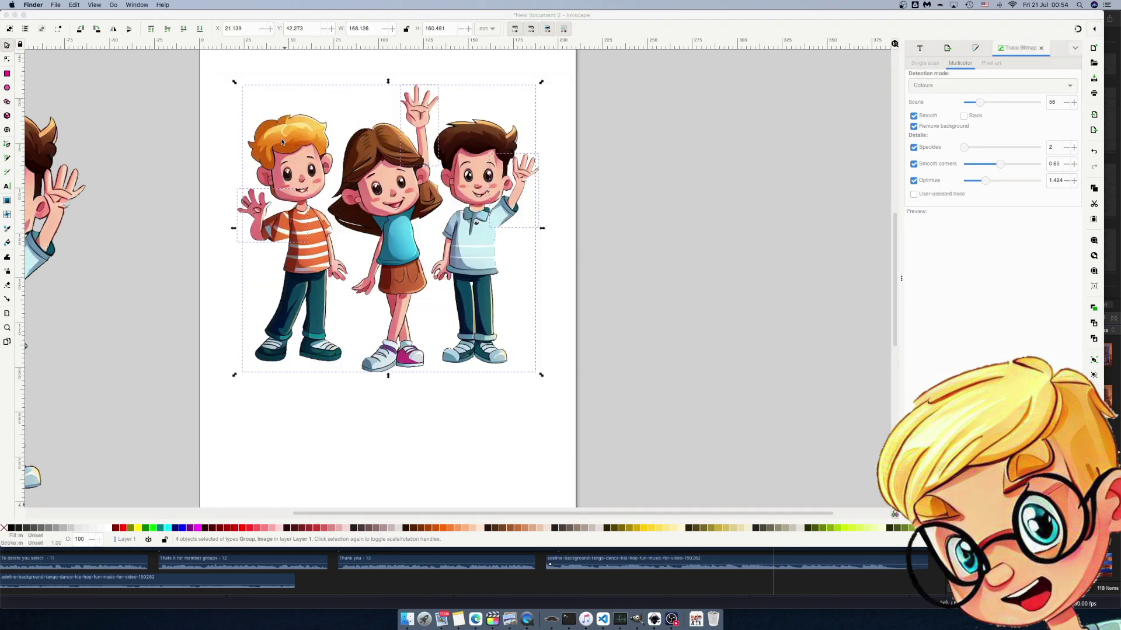
pyautogui.click(64, 5)
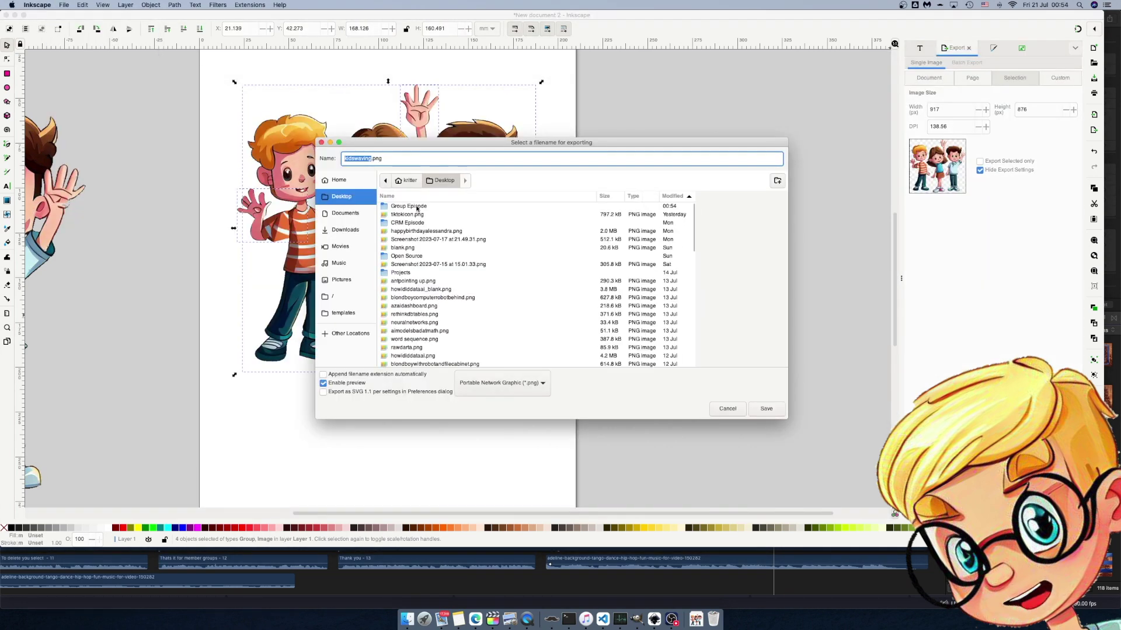
pyautogui.doubleClick(417, 209)
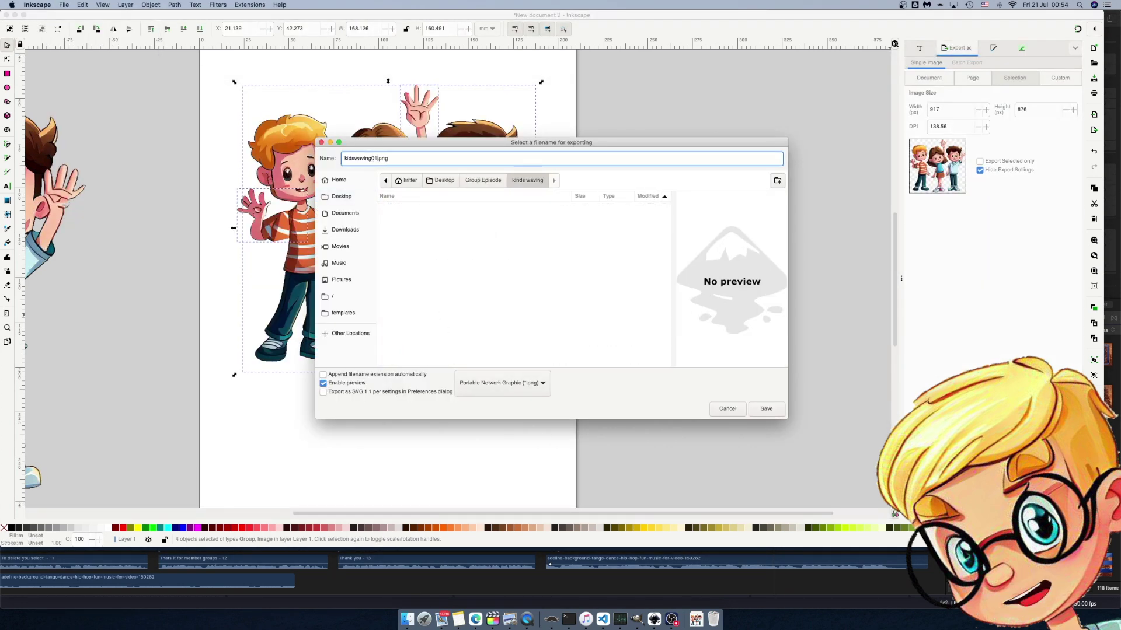
pyautogui.click(767, 408)
# - Pose the second frame by lowering the blue-shirt boy's arm outward, tilting the girl's arm towards him, and raising the orange-striped boy's arm
pyautogui.click(492, 222)
pyautogui.moveTo(543, 153); pyautogui.dragTo(561, 192)
pyautogui.doubleClick(418, 111)
pyautogui.moveTo(441, 83); pyautogui.dragTo(441, 120)
pyautogui.doubleClick(254, 207)
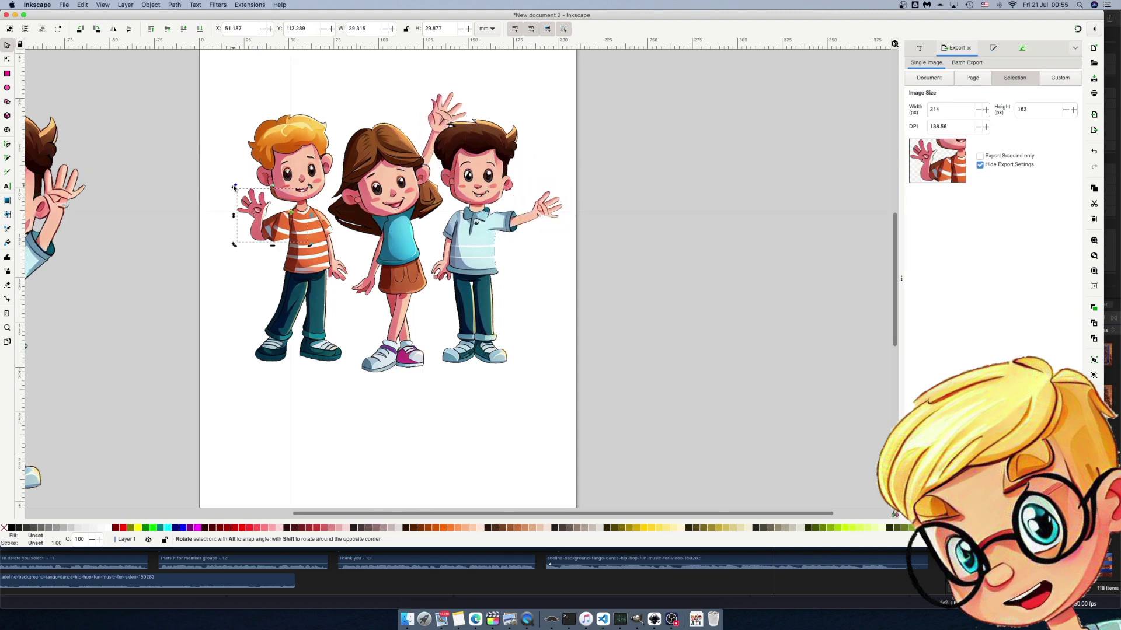
pyautogui.moveTo(236, 188); pyautogui.dragTo(247, 180)
# - Export all three posed children as kidswaving02.png to the kinds waving folder
pyautogui.moveTo(219, 73); pyautogui.dragTo(575, 385)
pyautogui.hotkey('ctrl', 'shift', 'e')
pyautogui.click(342, 197)
pyautogui.doubleClick(413, 207)
pyautogui.click(372, 159)
pyautogui.write('02')
pyautogui.click(766, 409)
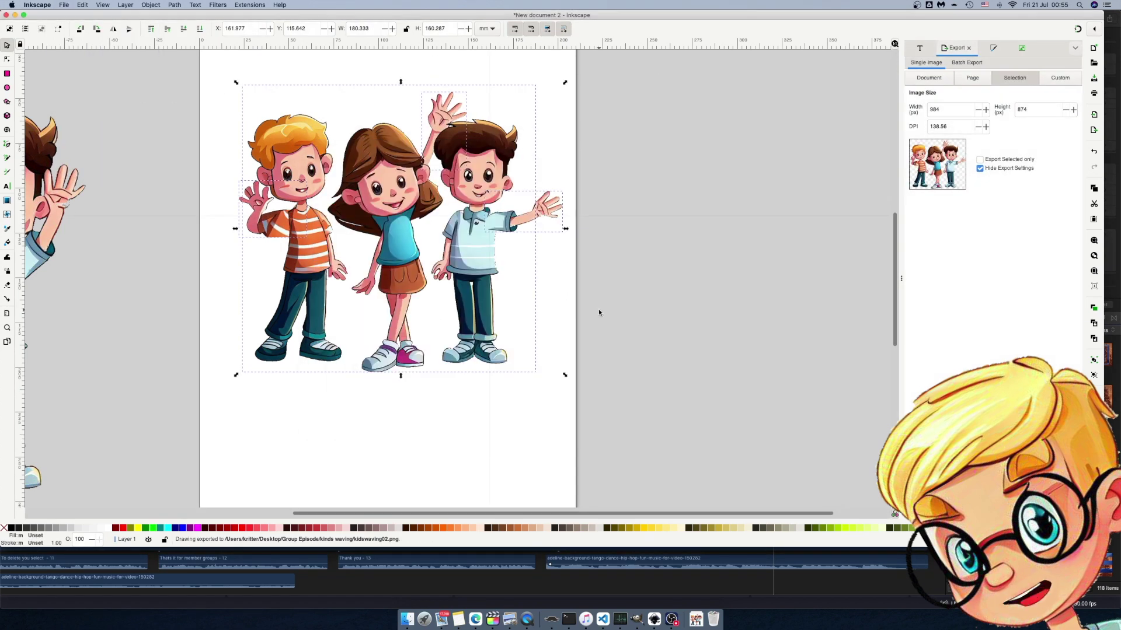
# - Turn all three waving arms a little further in the same directions for the third frame
pyautogui.doubleClick(540, 217)
pyautogui.moveTo(564, 188); pyautogui.dragTo(570, 204)
pyautogui.doubleClick(445, 114)
pyautogui.moveTo(472, 93); pyautogui.dragTo(483, 109)
pyautogui.doubleClick(257, 207)
pyautogui.moveTo(236, 179); pyautogui.dragTo(241, 175)
# - Export the complete group of children as kidswaving03.png to the kinds waving folder
pyautogui.hotkey('ctrl', 'a')
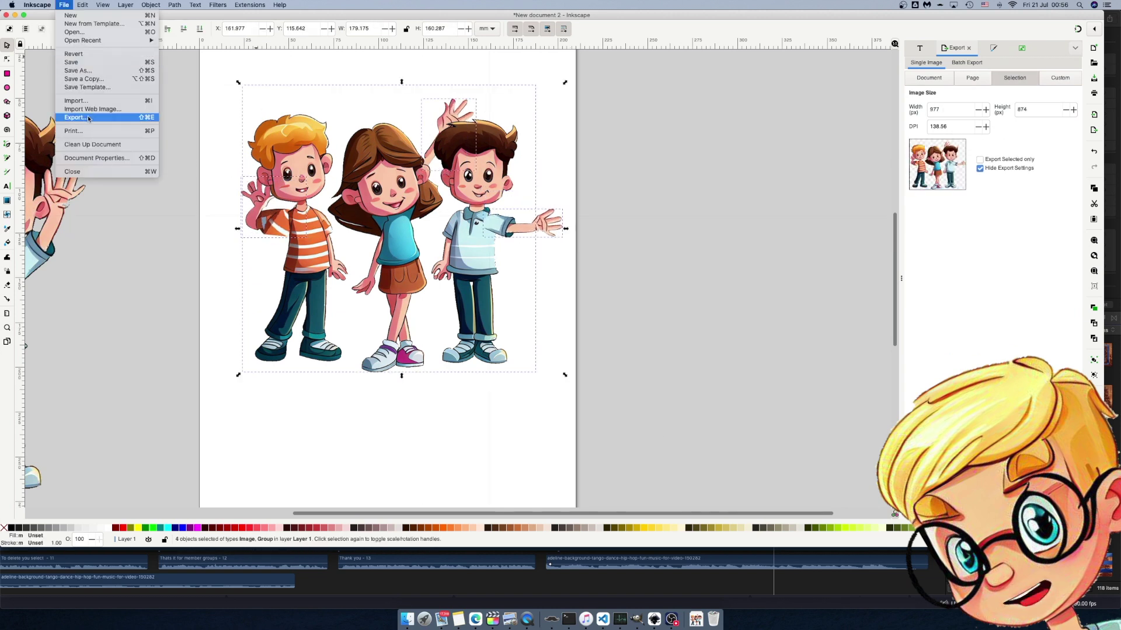
pyautogui.hotkey('ctrl', 'shift', 'e')
pyautogui.click(766, 408)
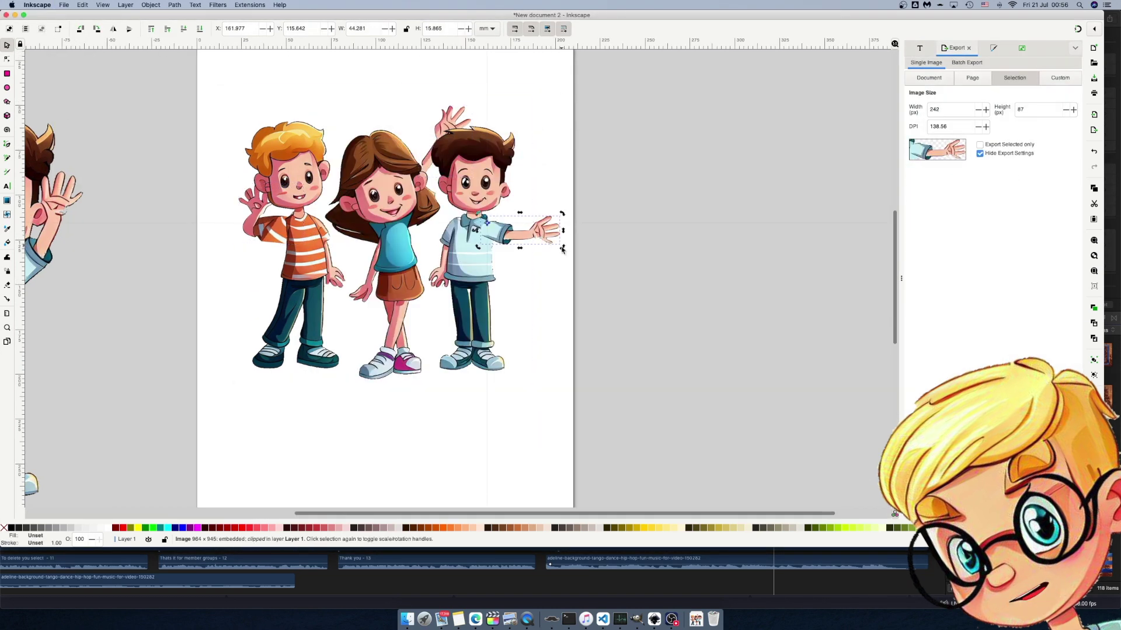
# - Export the fourth waving pose of the whole group as kidswaving04.png
pyautogui.click(64, 5)
pyautogui.click(84, 119)
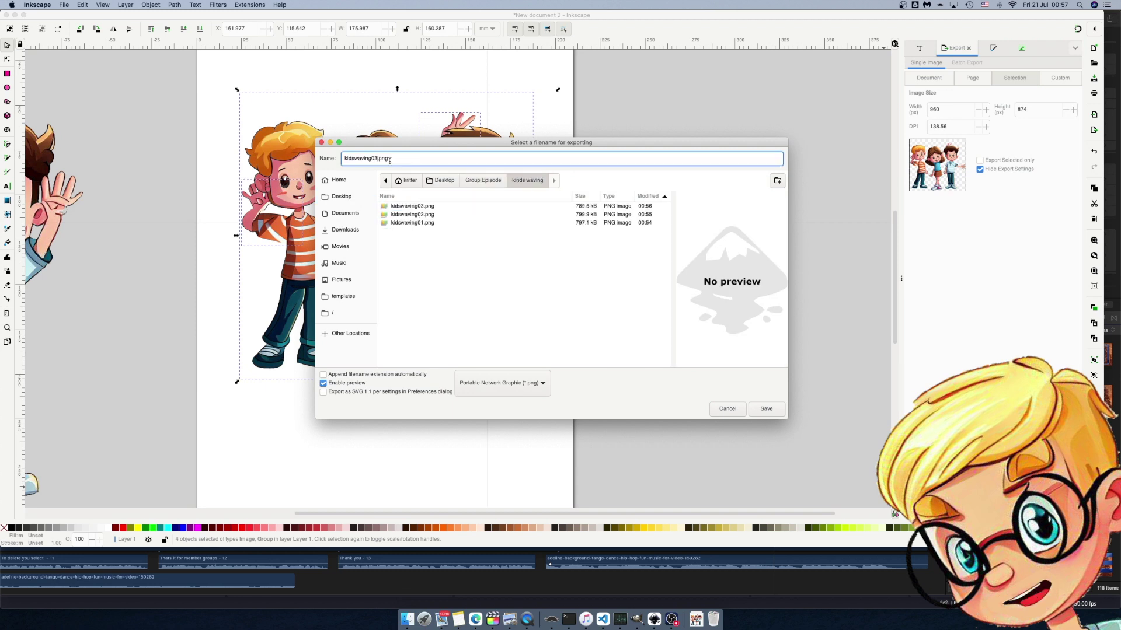
pyautogui.click(766, 409)
# - Rotate the girl's arm back towards upright and export the group as kidswaving05.png
pyautogui.click(461, 126)
pyautogui.moveTo(416, 110); pyautogui.dragTo(396, 115)
pyautogui.click(190, 79)
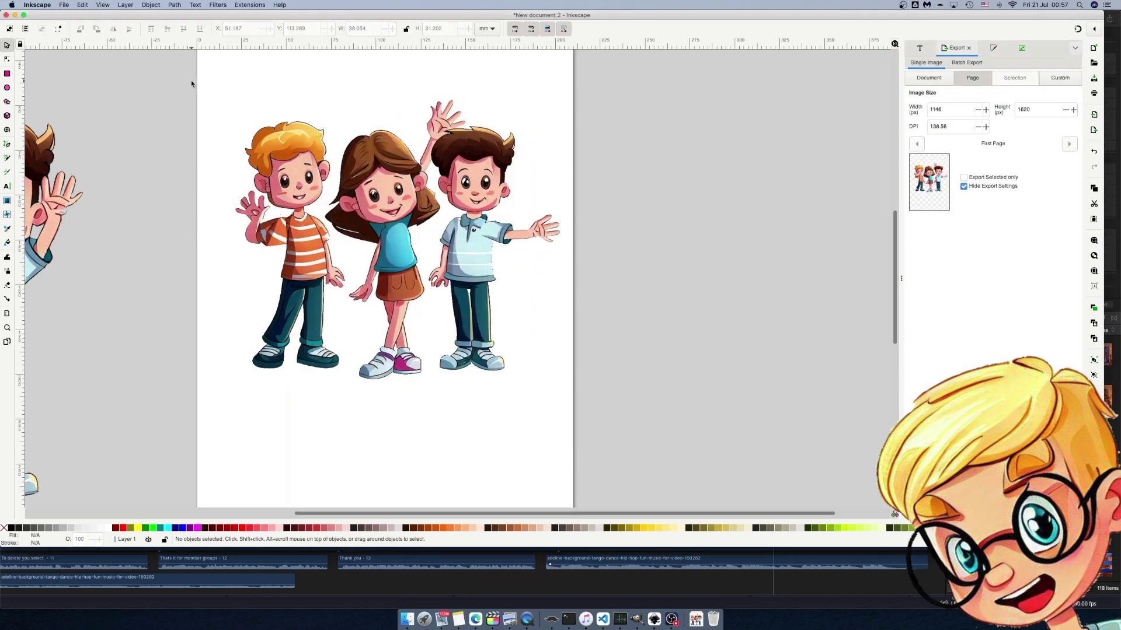
pyautogui.moveTo(191, 79); pyautogui.dragTo(575, 394)
pyautogui.hotkey('ctrl', 'shift', 'e')
pyautogui.doubleClick(395, 205)
pyautogui.click(766, 409)
# - Raise the blue-shirt boy's arm slightly and export the whole group as kidswaving06.png
pyautogui.moveTo(562, 213); pyautogui.dragTo(556, 194)
pyautogui.click(438, 112)
pyautogui.hotkey('ctrl', 'a')
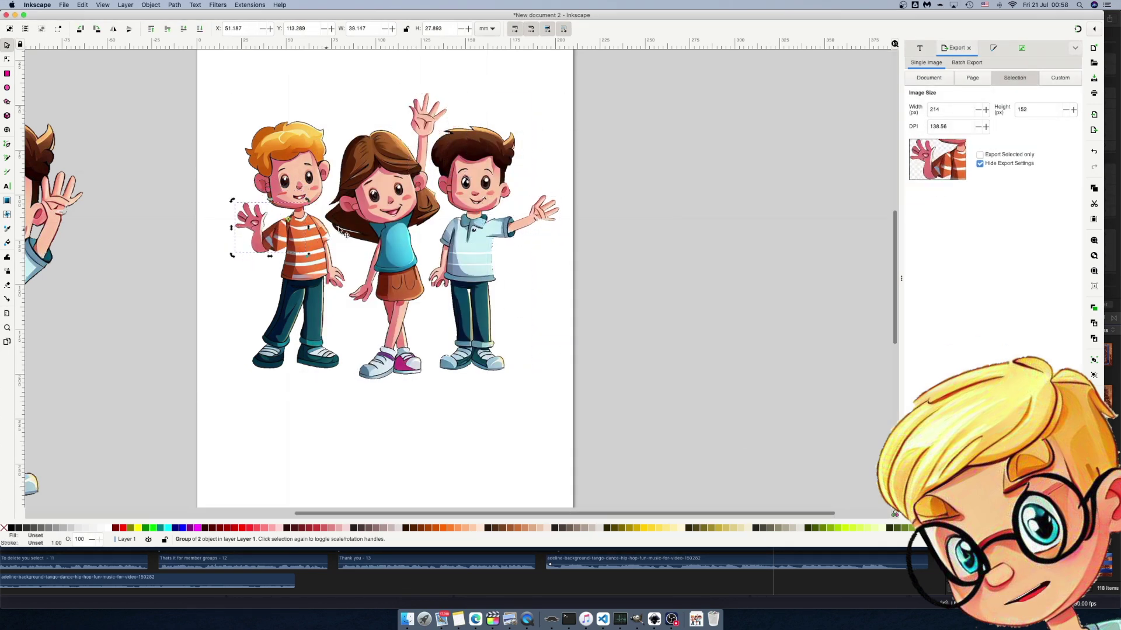
pyautogui.hotkey('ctrl', 'shift', 'e')
pyautogui.click(769, 409)
# - Rotate the girl's arm about 6 degrees away from the blue-shirt boy and lower the orange-striped boy's arm
pyautogui.click(370, 70)
pyautogui.click(425, 117)
pyautogui.moveTo(404, 89); pyautogui.dragTo(393, 95)
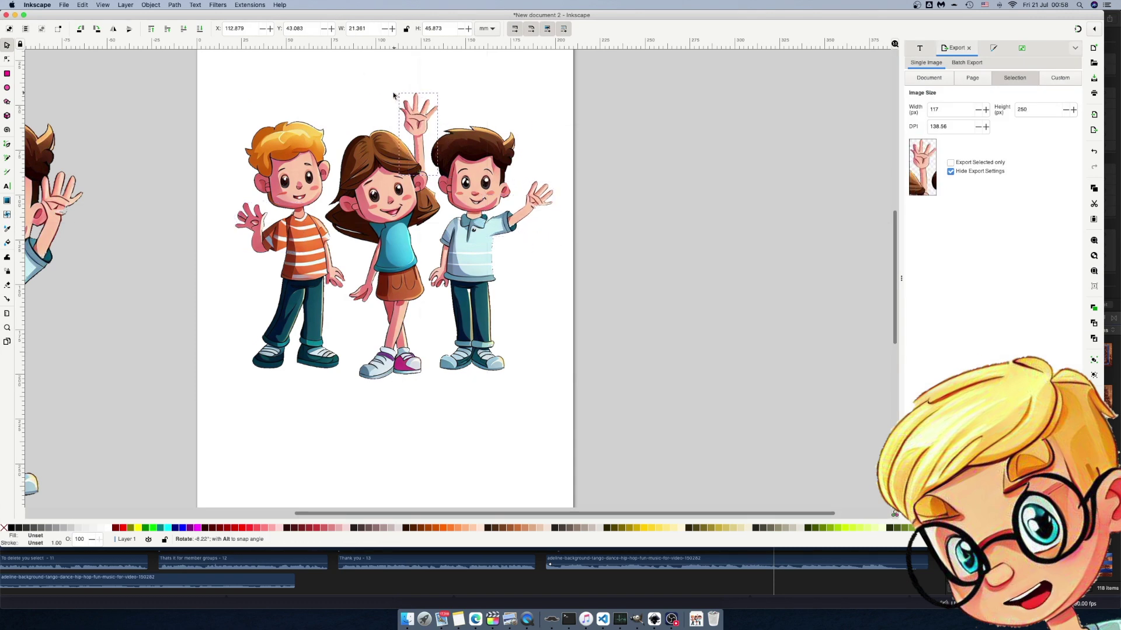
pyautogui.click(252, 225)
pyautogui.moveTo(232, 255); pyautogui.dragTo(244, 266)
# - Export the selected children as kidswaving07.png in the kinds waving folder
pyautogui.hotkey('ctrl', 'a')
pyautogui.hotkey('ctrl', 'shift', 'e')
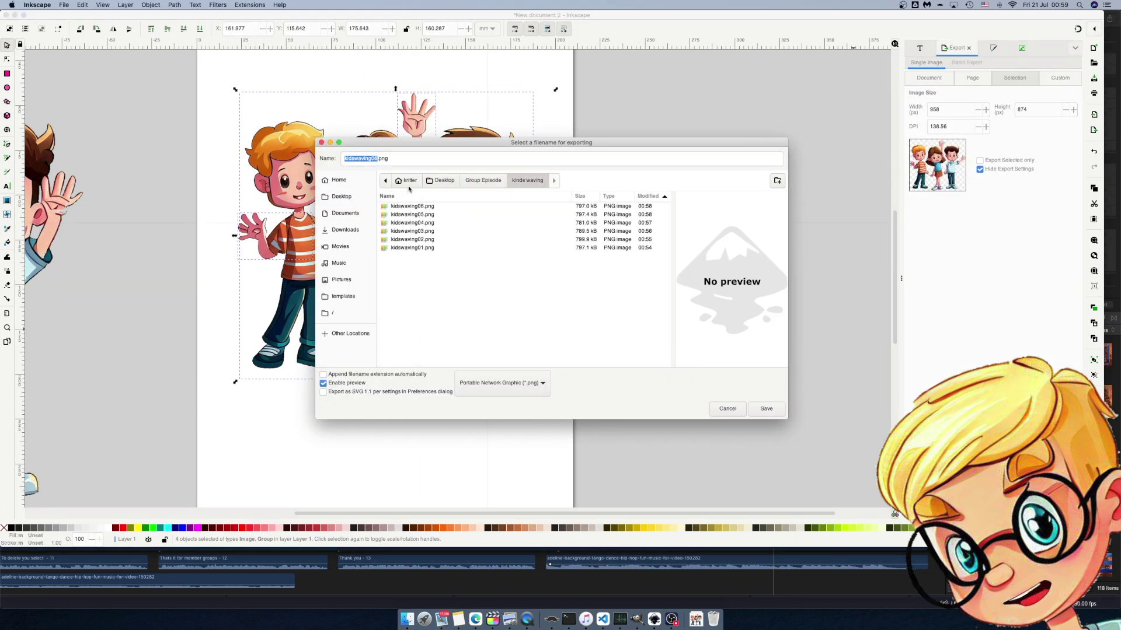
pyautogui.click(389, 157)
pyautogui.press('BackSpace')
pyautogui.write('7')
pyautogui.click(769, 408)
# - Raise the blue-shirt boy's arm further and lower the orange-striped boy's arm slightly for the eighth frame
pyautogui.click(538, 196)
pyautogui.moveTo(556, 179); pyautogui.dragTo(547, 167)
pyautogui.click(258, 239)
pyautogui.moveTo(235, 261); pyautogui.dragTo(241, 268)
# - Export the eighth waving pose of all the children as kidswaving08.png
pyautogui.hotkey('ctrl', 'a')
pyautogui.hotkey('ctrl', 'shift', 'e')
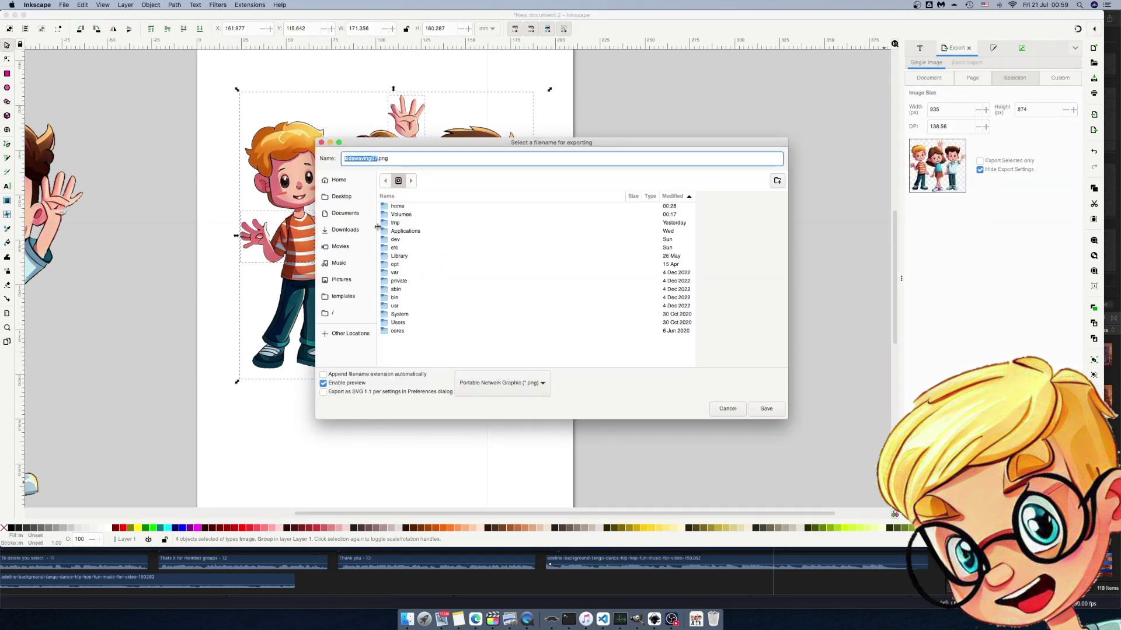
pyautogui.write('8')
pyautogui.click(768, 409)
# - Raise the blue-shirt boy's arm slightly and rotate the girl's arm back towards him
pyautogui.click(531, 201)
pyautogui.moveTo(551, 172); pyautogui.dragTo(543, 165)
pyautogui.moveTo(386, 93); pyautogui.dragTo(405, 94)
# - Export the ninth waving pose of the three children as kidswaving09.png
pyautogui.moveTo(212, 75); pyautogui.dragTo(562, 419)
pyautogui.hotkey('ctrl', 'shift', 'e')
pyautogui.click(390, 157)
pyautogui.press('BackSpace')
pyautogui.write('9')
pyautogui.click(766, 408)
# - Rotate the blue-shirt boy's arm about 13 degrees upward, tilt the girl's arm away from him, and raise the orange-striped boy's arm slightly
pyautogui.click(530, 193)
pyautogui.moveTo(544, 164); pyautogui.dragTo(526, 157)
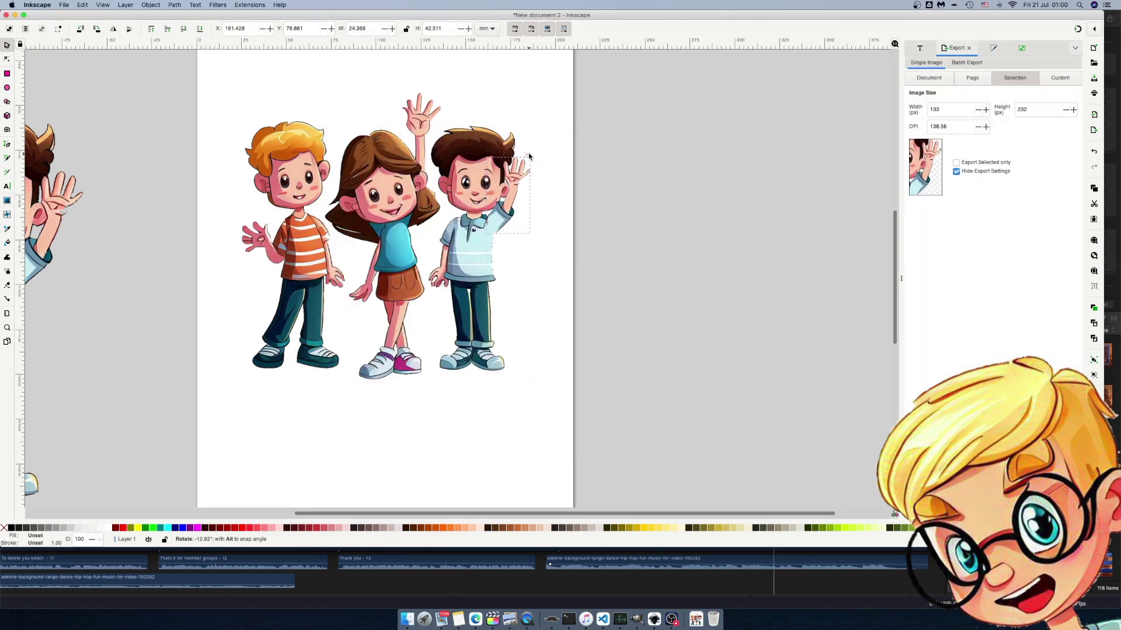
pyautogui.click(419, 117)
pyautogui.moveTo(401, 92); pyautogui.dragTo(392, 93)
pyautogui.click(257, 236)
pyautogui.moveTo(235, 258); pyautogui.dragTo(234, 250)
# - Export the last pose of the group as kidswaving10.png
pyautogui.moveTo(211, 74); pyautogui.dragTo(557, 417)
pyautogui.hotkey('ctrl', 'shift', 'e')
pyautogui.press('Right')
pyautogui.press('BackSpace')
pyautogui.press('Return')
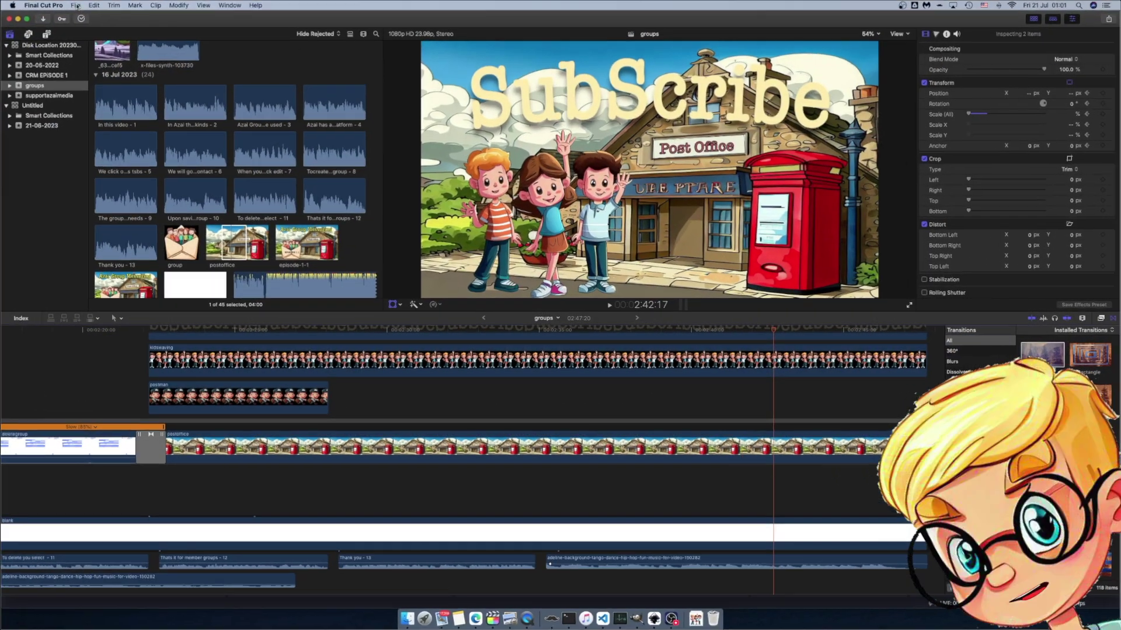
# - Switch to Final Cut Pro and import kidswaving01.png through kidswaving10.png from the kinds waving folder into the groups event
pyautogui.click(74, 5)
pyautogui.click(275, 59)
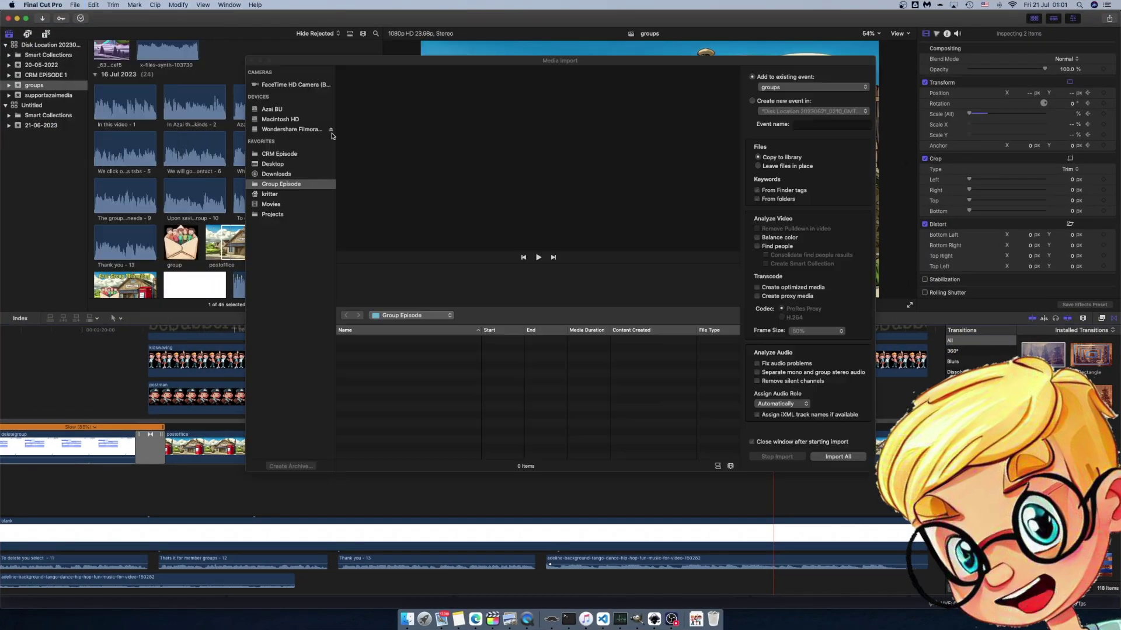
pyautogui.click(631, 330)
pyautogui.click(631, 330)
pyautogui.doubleClick(374, 341)
pyautogui.click(374, 341)
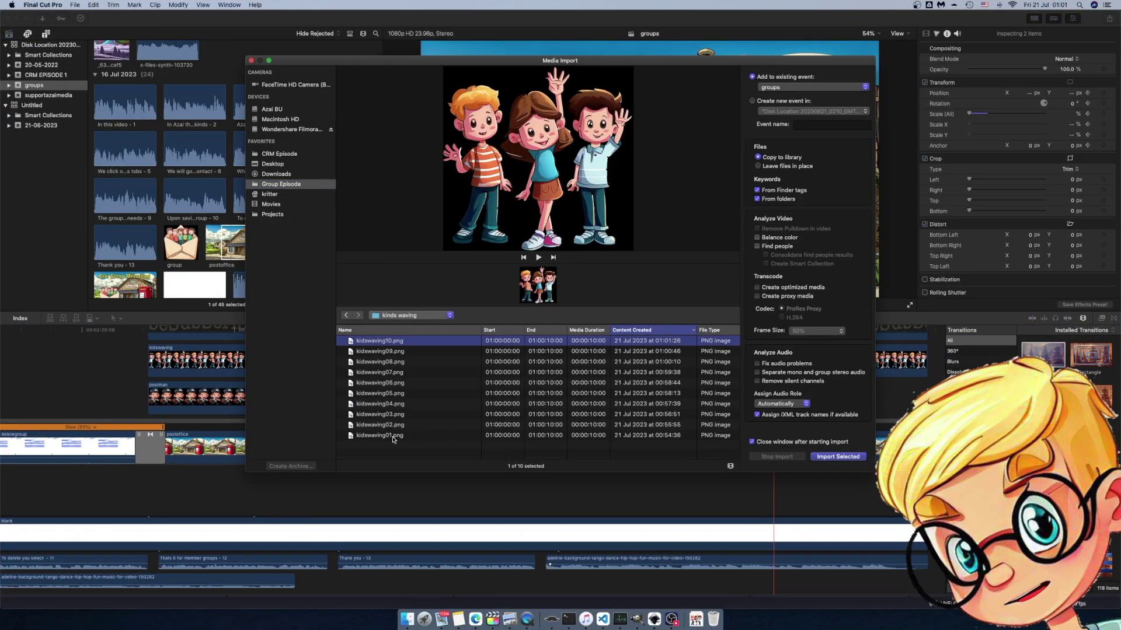
pyautogui.keyDown('shift'); pyautogui.click(392, 435); pyautogui.keyUp('shift')
pyautogui.press('Return')
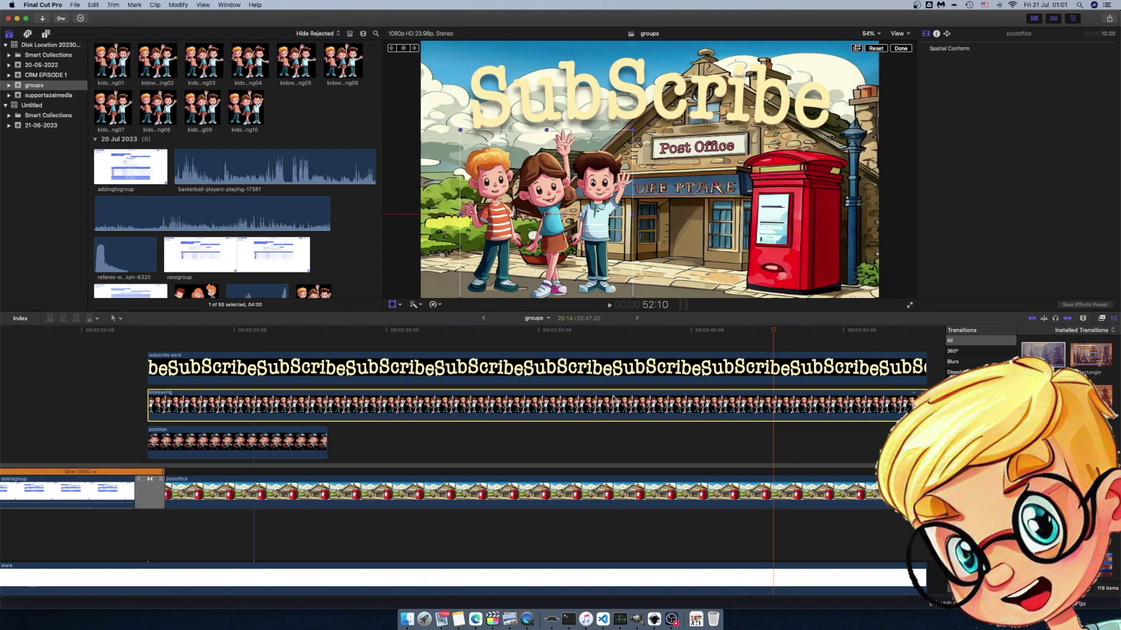
# - Scale the kidswaving clip to about 65% and place the children on the street beside the postman
pyautogui.moveTo(299, 305); pyautogui.dragTo(414, 334)
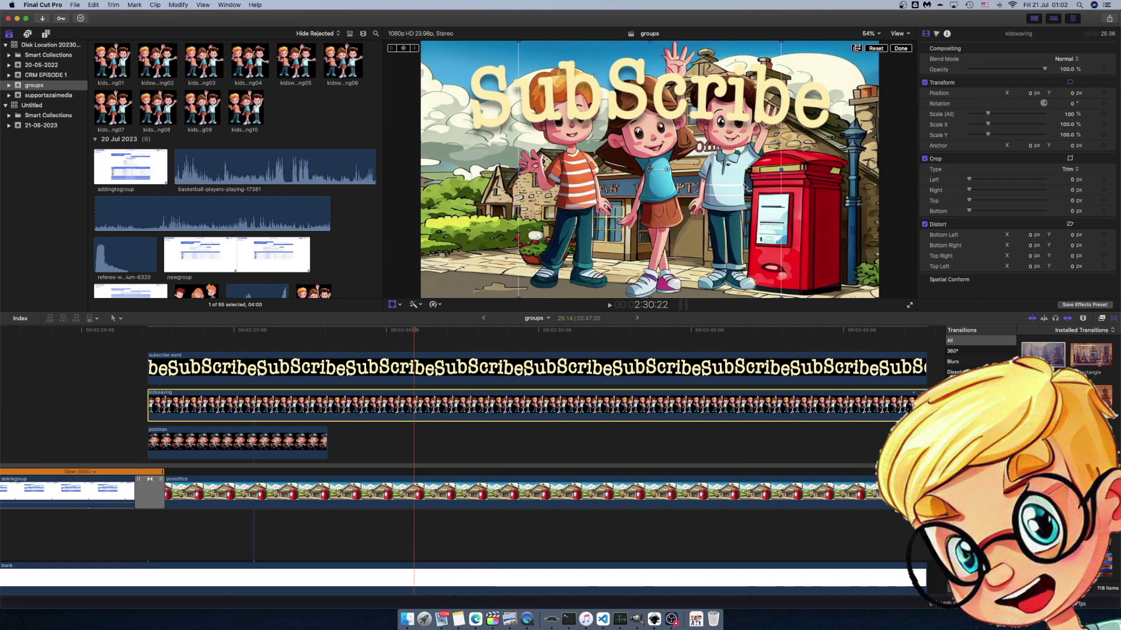
pyautogui.click(151, 335)
pyautogui.moveTo(780, 58); pyautogui.dragTo(735, 86)
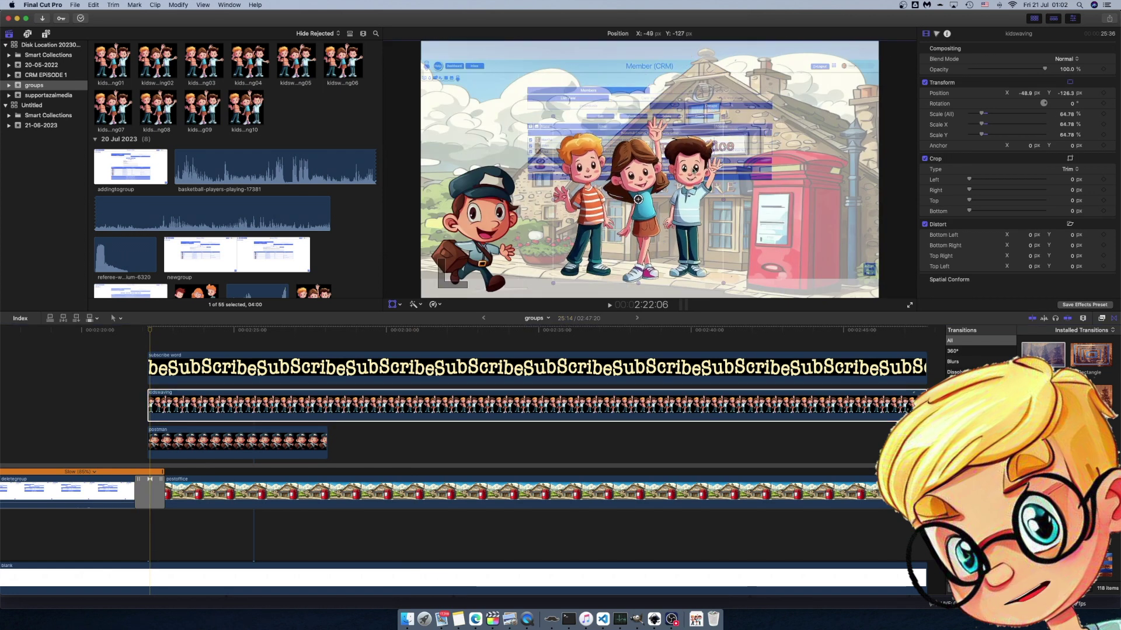
pyautogui.moveTo(658, 182); pyautogui.dragTo(642, 218)
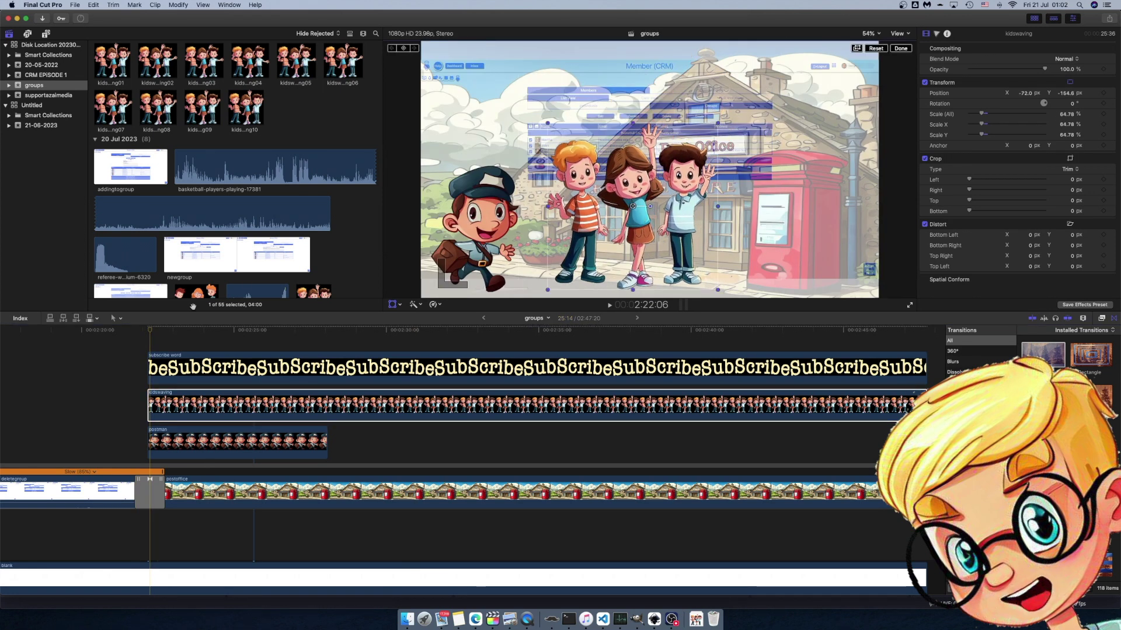
# - Keyframe the kidswaving clip's position so the children move from beyond the frame's left edge at 2:22:04 to the post office at 2:25:16
pyautogui.click(147, 330)
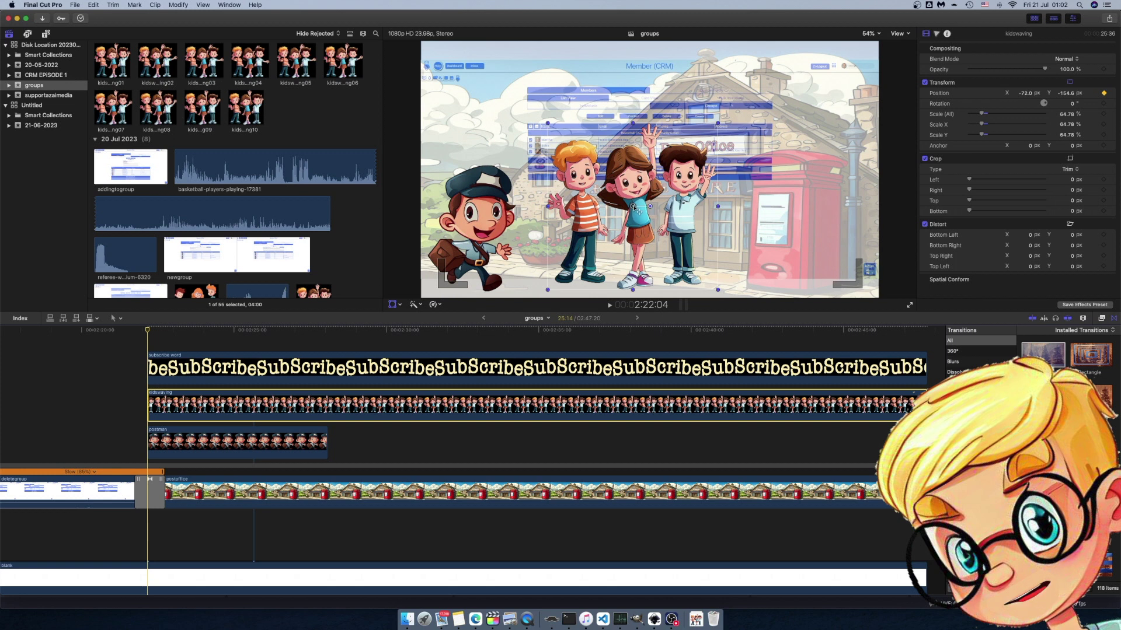
pyautogui.moveTo(638, 210); pyautogui.dragTo(337, 208)
pyautogui.moveTo(146, 332); pyautogui.dragTo(255, 332)
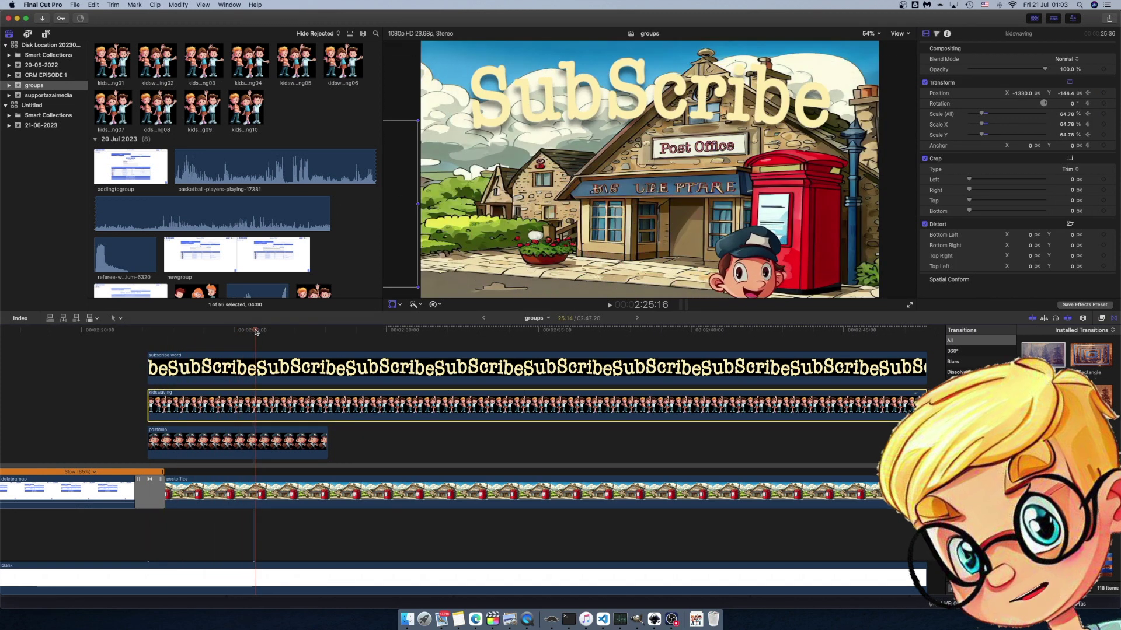
pyautogui.click(1105, 94)
pyautogui.moveTo(402, 205); pyautogui.dragTo(645, 207)
# - Play back the children's entrance from just before the transition to the post office scene
pyautogui.click(100, 336)
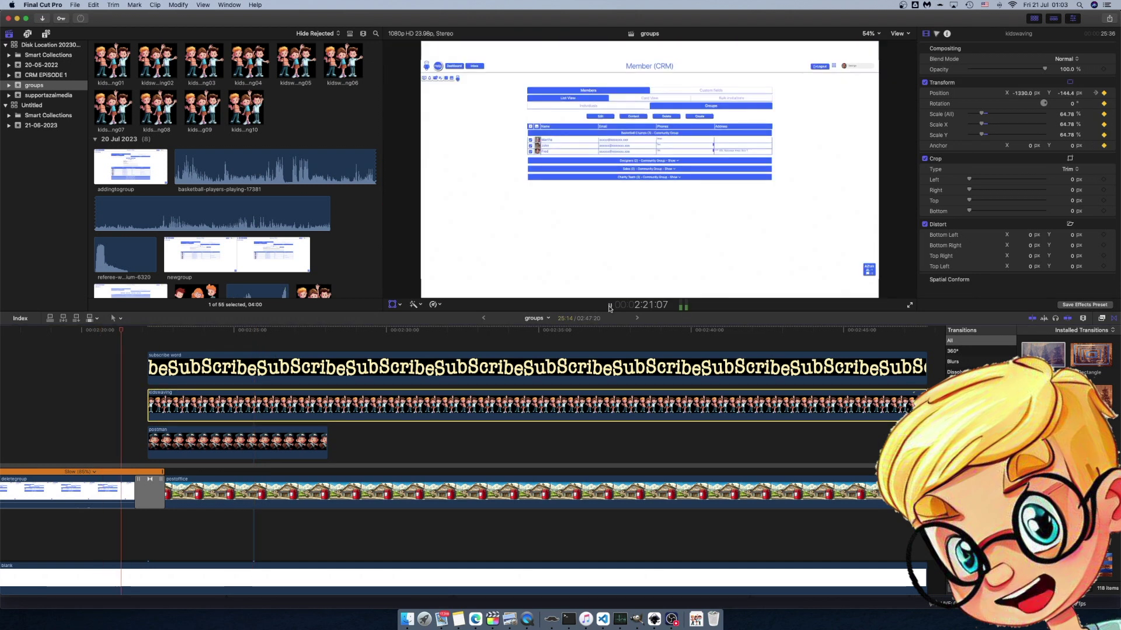
pyautogui.click(248, 331)
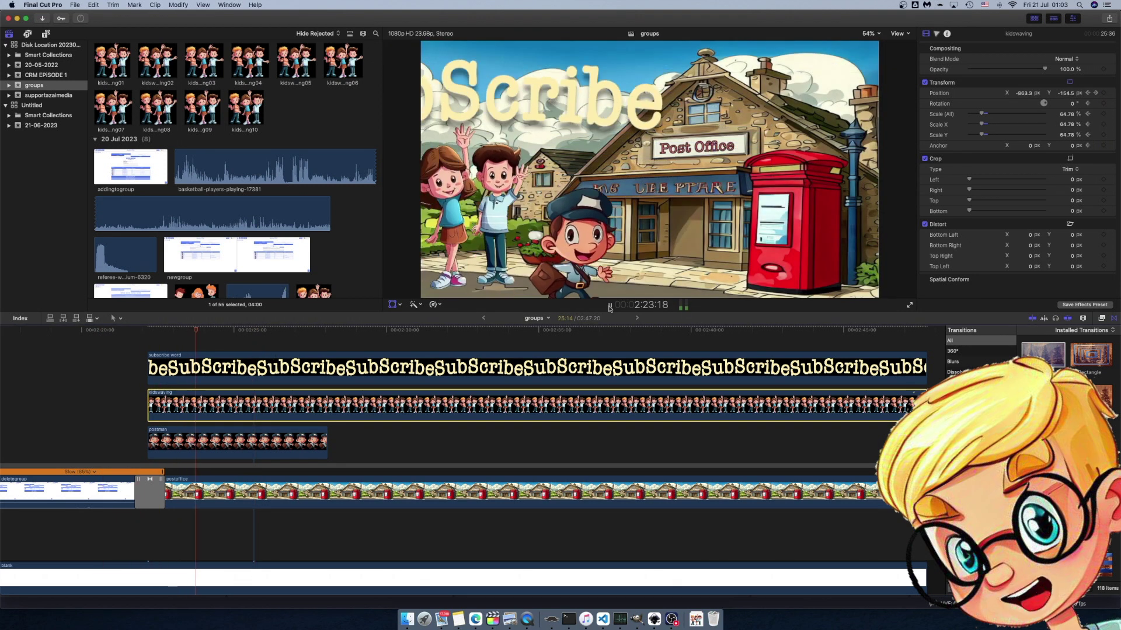
# - Trim the kidswaving clip to end where the children's entrance movement stops, and add the kidswaving frame images directly after it
pyautogui.click(1097, 93)
pyautogui.moveTo(926, 405); pyautogui.dragTo(254, 405)
pyautogui.moveTo(305, 126); pyautogui.dragTo(94, 43)
pyautogui.moveTo(368, 131); pyautogui.dragTo(267, 409)
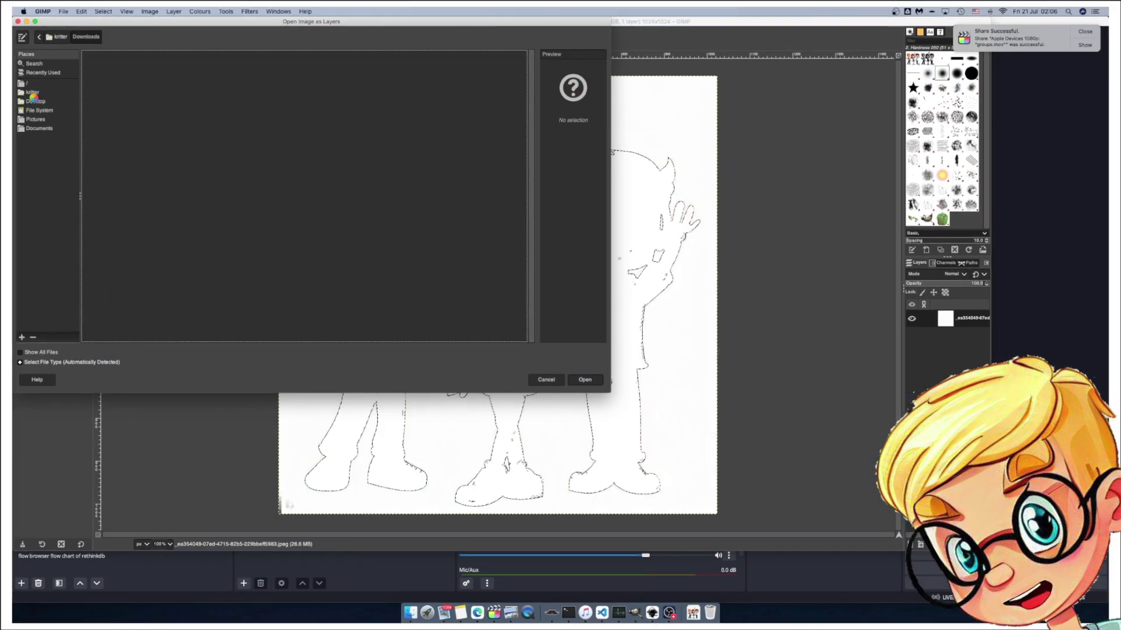
# - In GIMP, open kidswaving01.png through kidswaving15.png from the Group Episode folder's kinds waving subfolder as layers
pyautogui.click(21, 96)
pyautogui.doubleClick(103, 59)
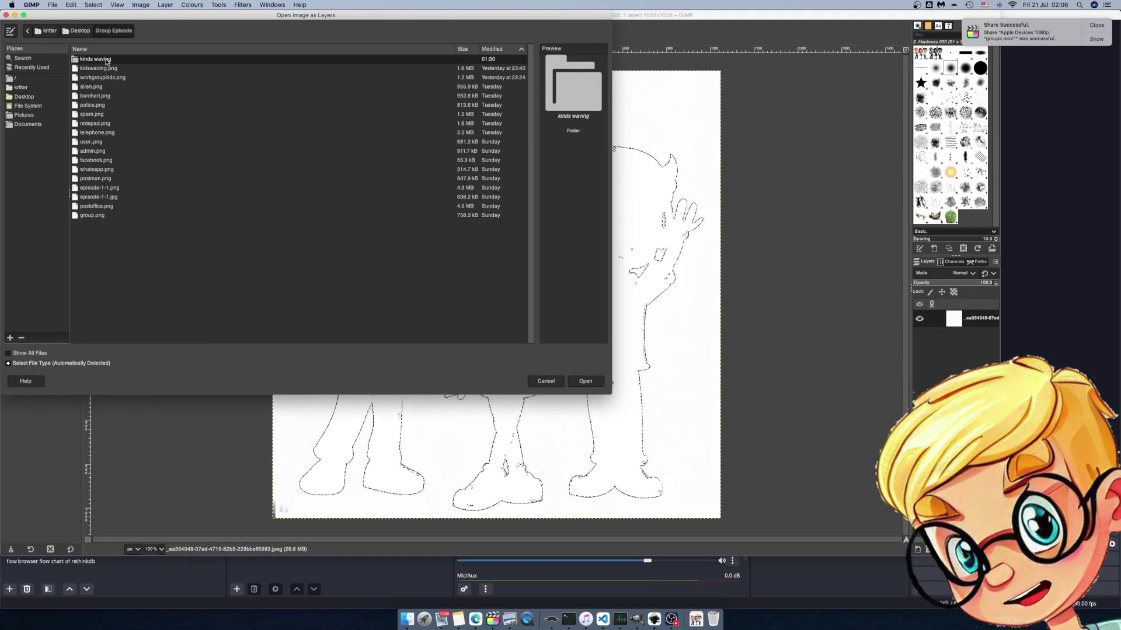
pyautogui.doubleClick(104, 59)
pyautogui.keyDown('shift'); pyautogui.click(116, 188); pyautogui.keyUp('shift')
pyautogui.click(590, 383)
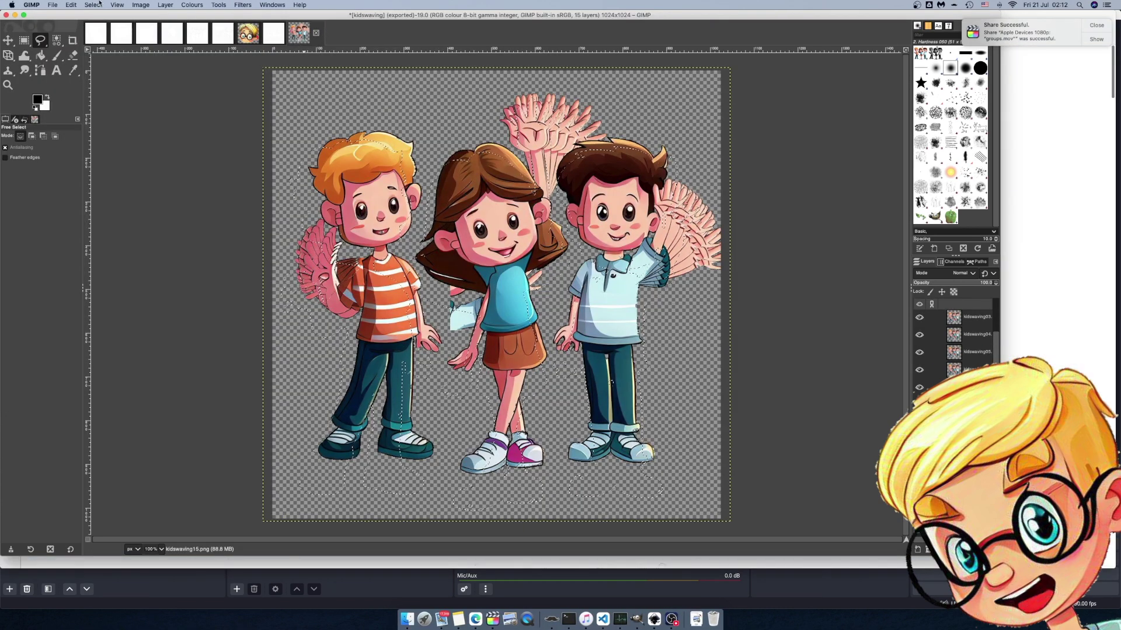
# - Export the layers as the looping animation kidswaving.gif in Downloads, replacing the existing file and setting frame disposal to one frame per layer (replace)
pyautogui.click(52, 5)
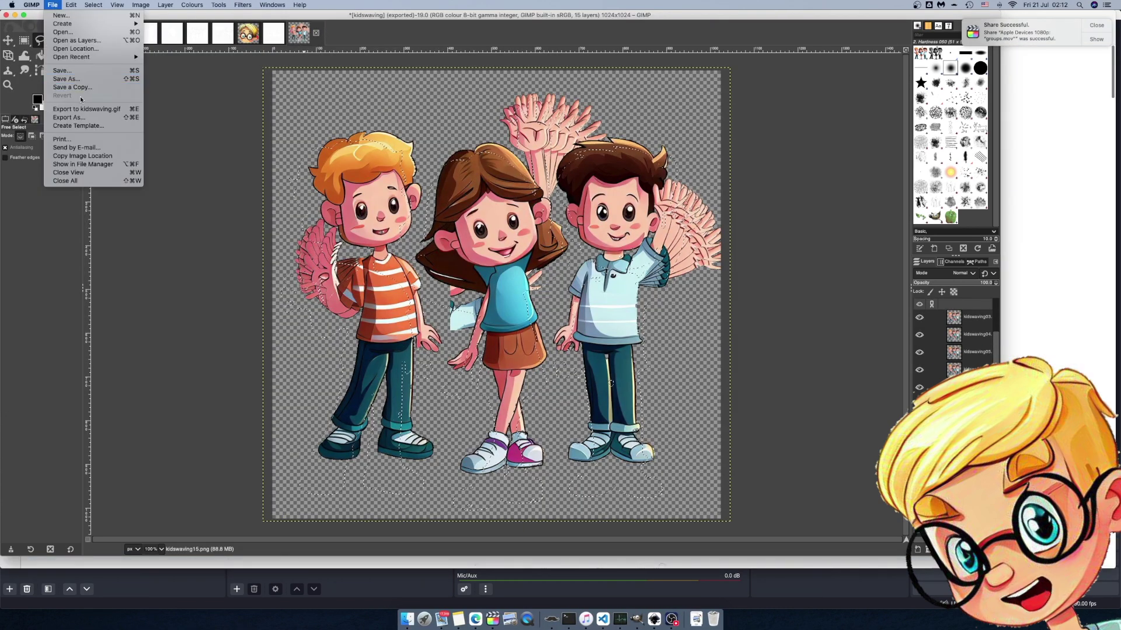
pyautogui.click(75, 118)
pyautogui.press('Return')
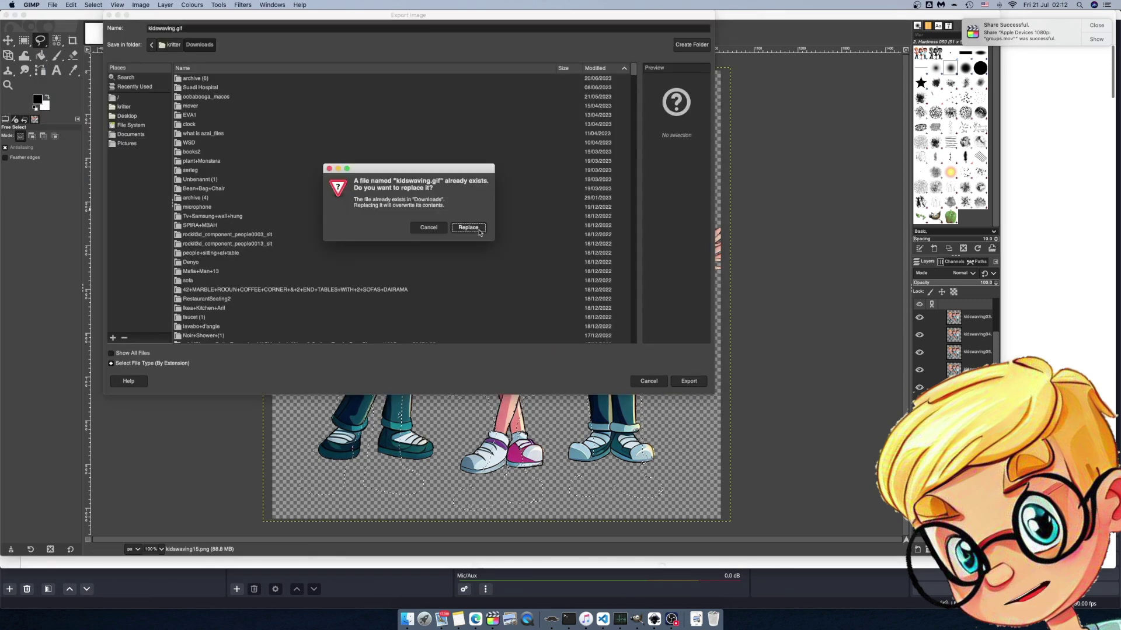
pyautogui.click(469, 228)
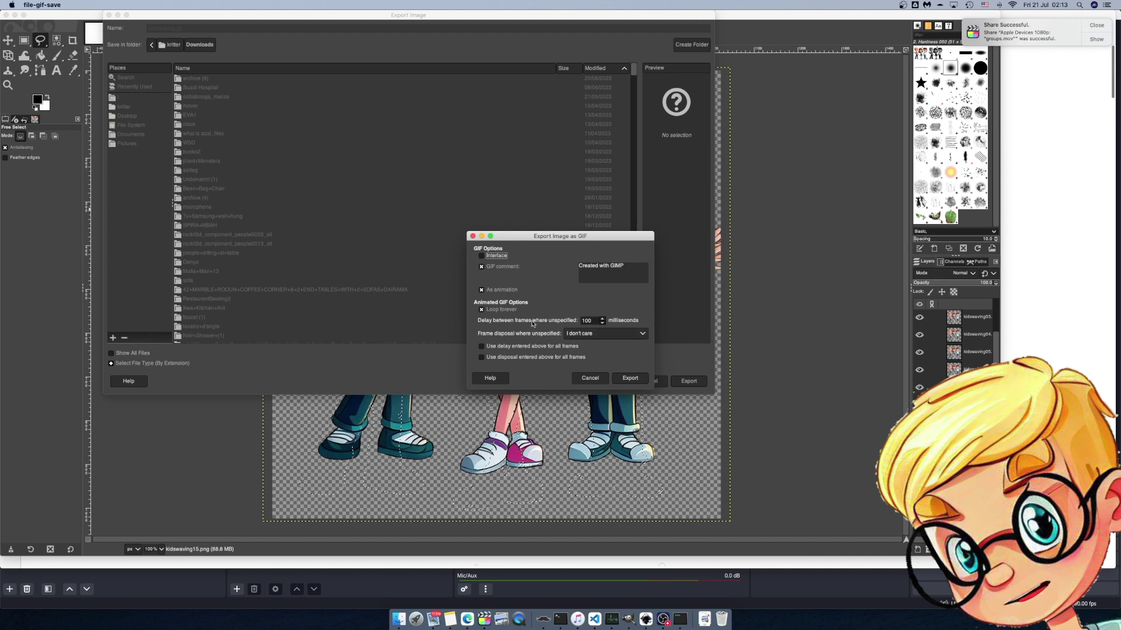
pyautogui.click(591, 335)
pyautogui.click(591, 364)
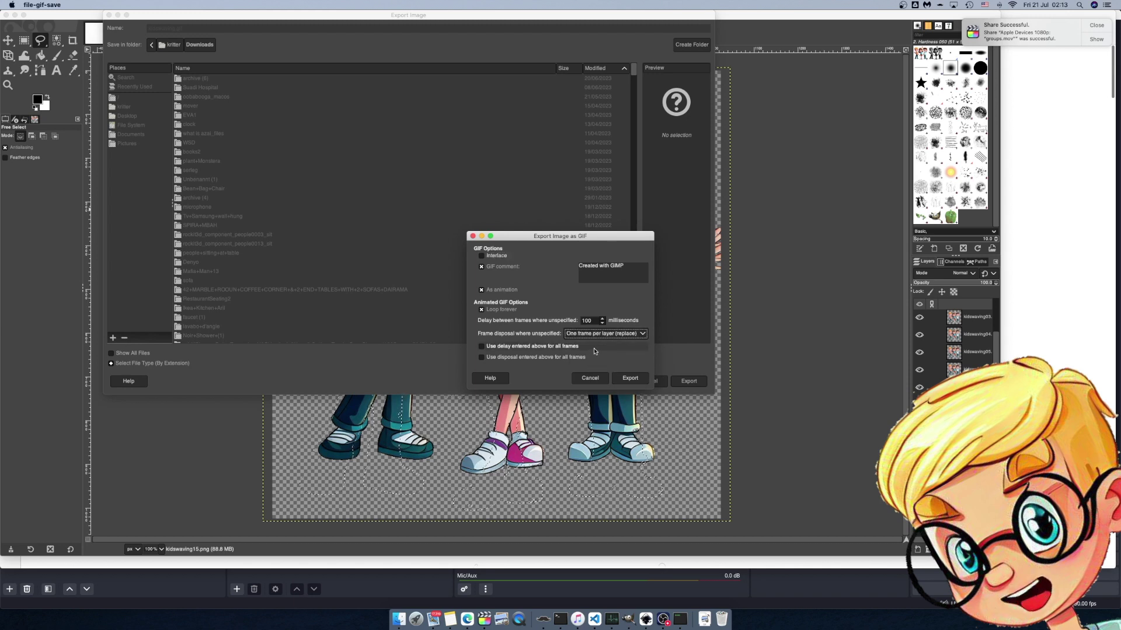
pyautogui.click(641, 379)
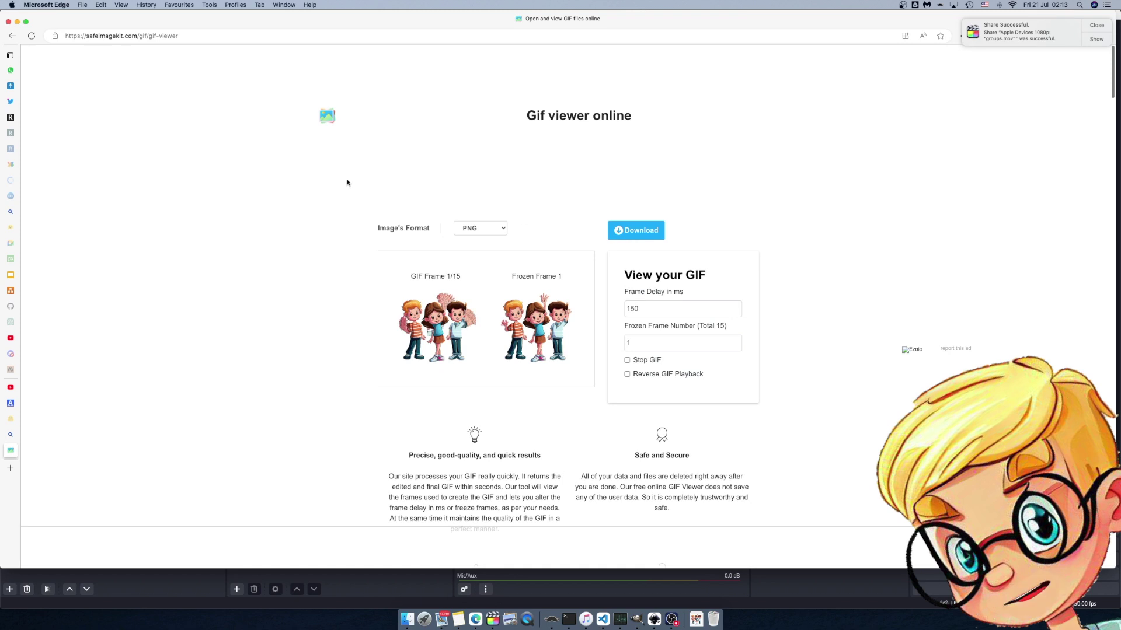
# - Switch to Microsoft Edge, reload the online GIF viewer and load the exported GIF to preview its animation
pyautogui.press('super+r')
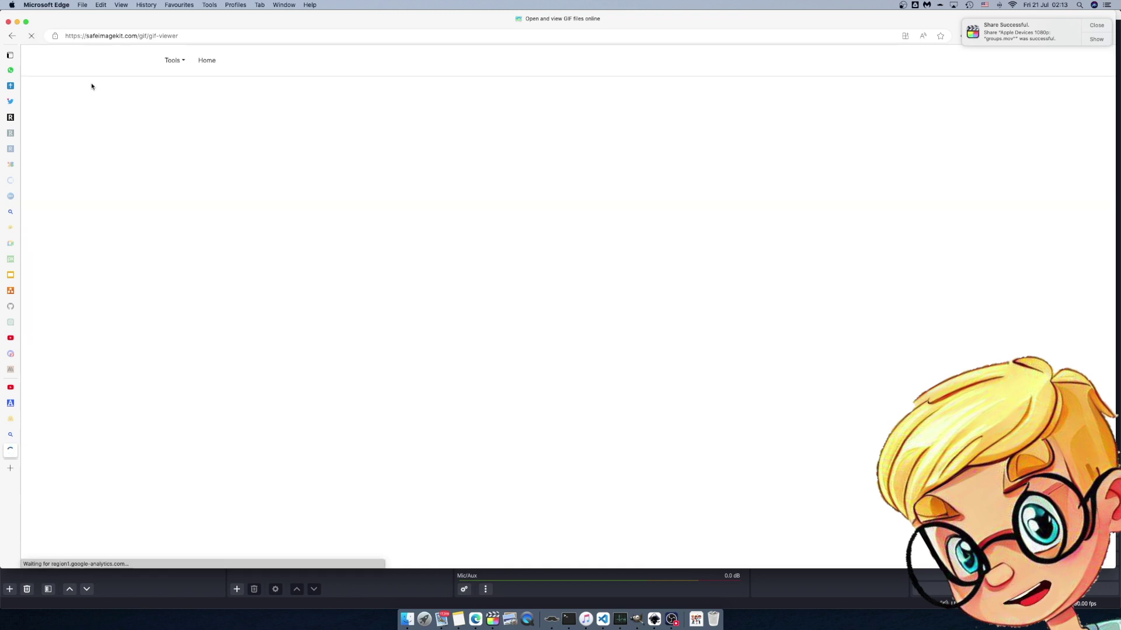
pyautogui.click(566, 305)
pyautogui.click(956, 386)
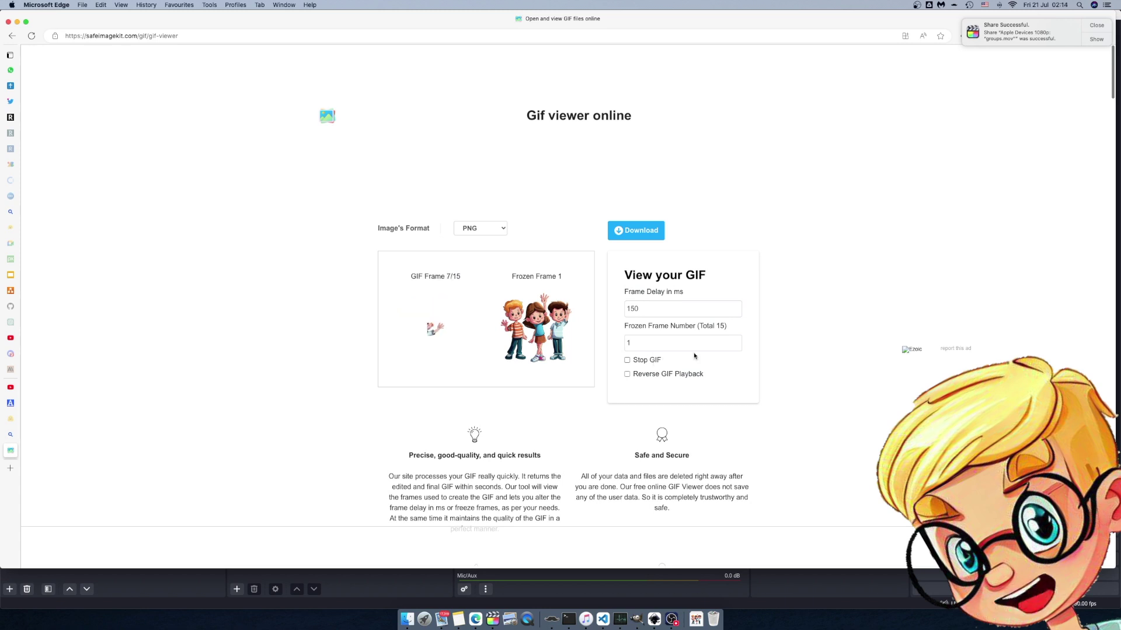
# - Open the shared groups movie in QuickTime Player and skip to shortly before the post office scene
pyautogui.click(1096, 39)
pyautogui.doubleClick(224, 141)
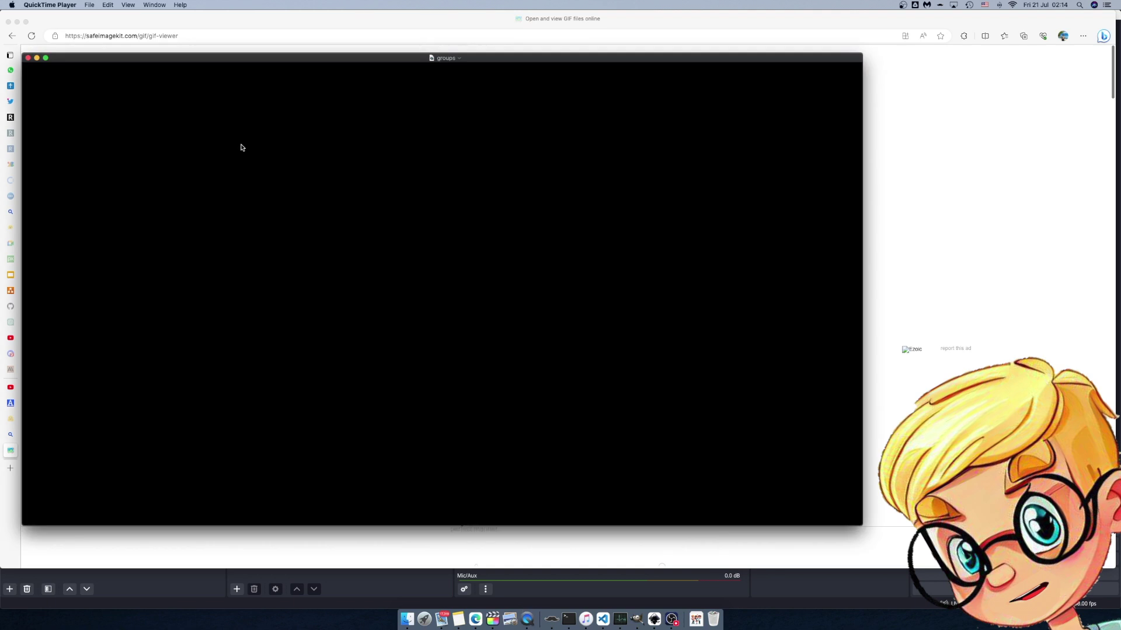
pyautogui.click(471, 444)
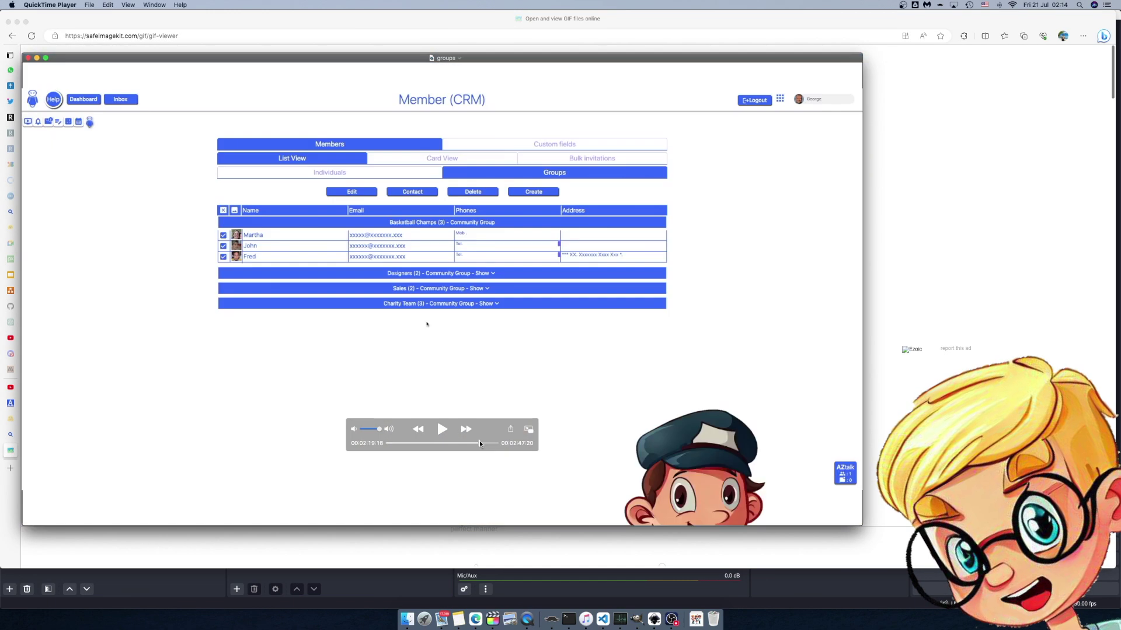